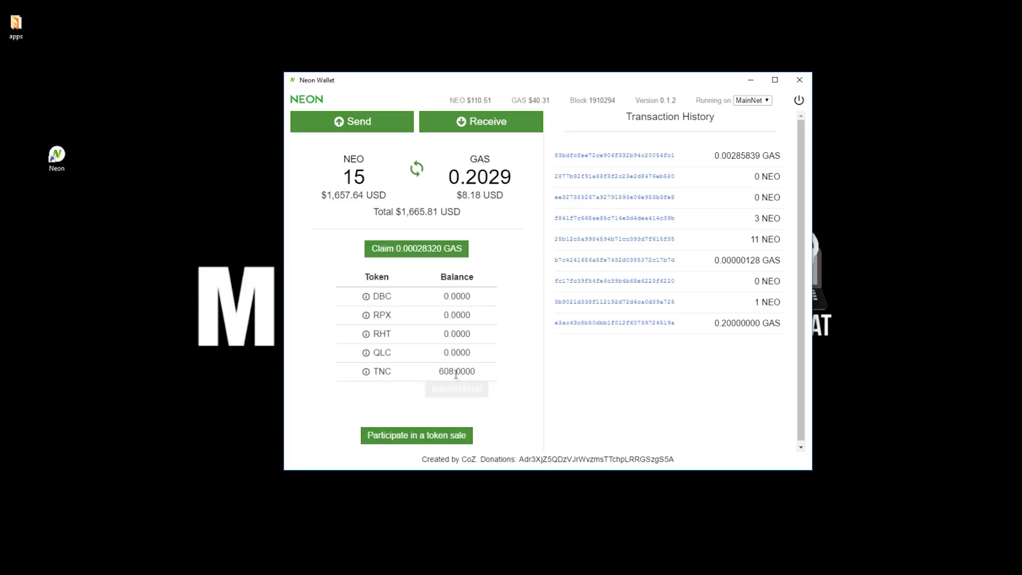
# Check the full-precision 608 TNC balance in Neon Wallet.
pyautogui.moveTo(434, 371); pyautogui.dragTo(493, 372)
pyautogui.click(499, 372)
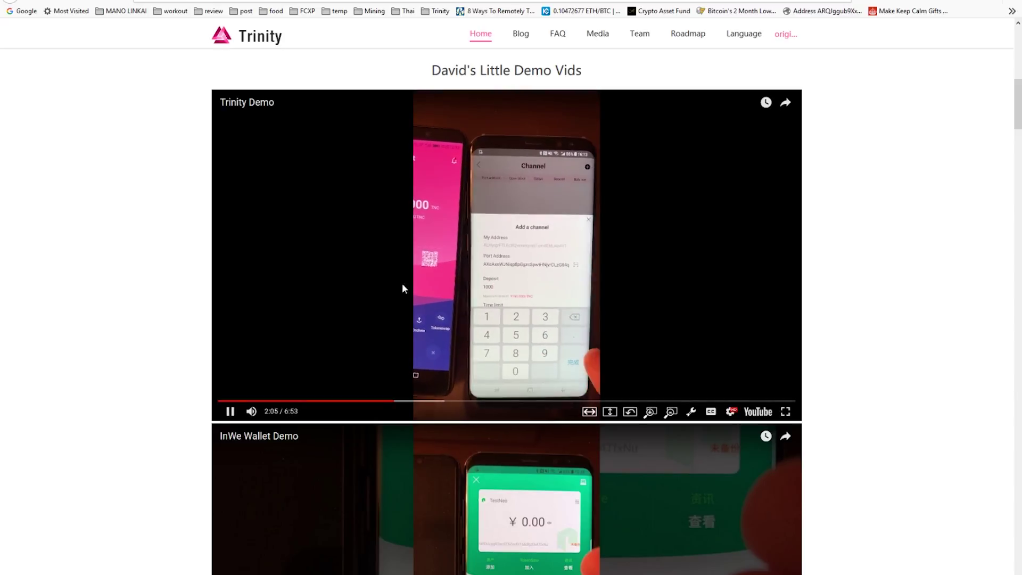
# Pause the Trinity Demo video on the Trinity website.
pyautogui.click(589, 262)
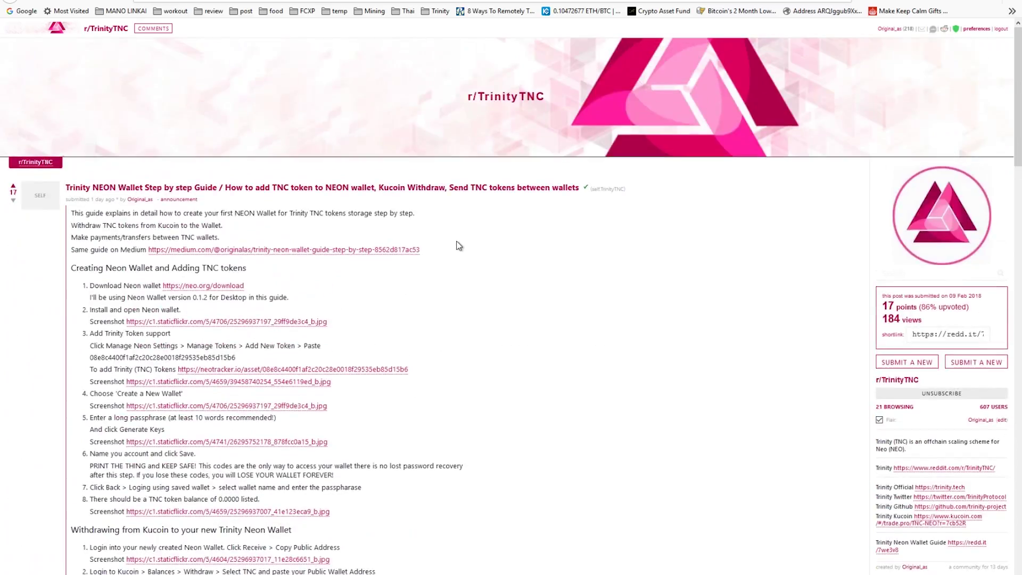
# Switch to the Medium guide and highlight the Windows installer file name.
pyautogui.hotkey('ctrl', 'Tab')
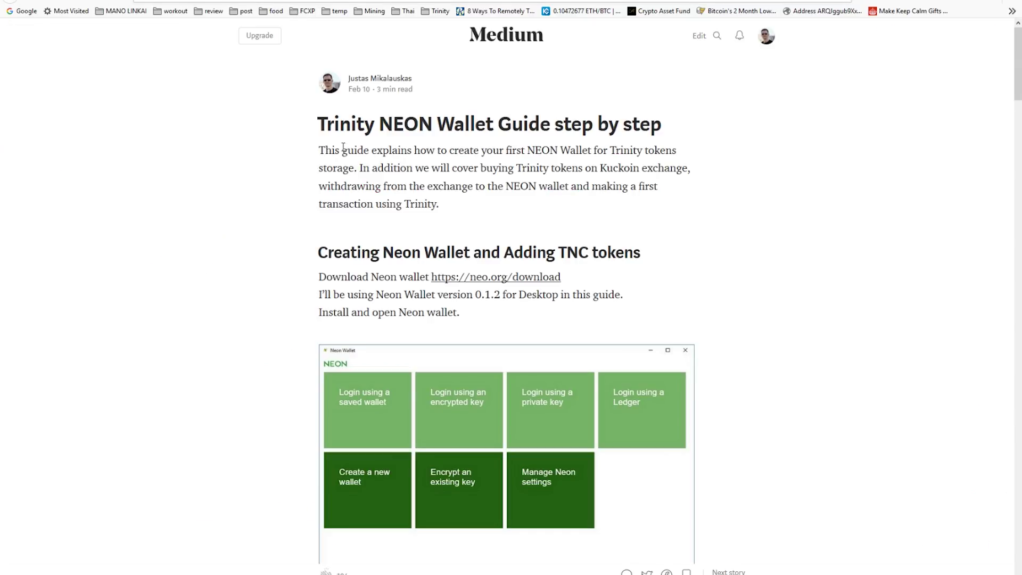
pyautogui.scroll(-3, 755, 209)
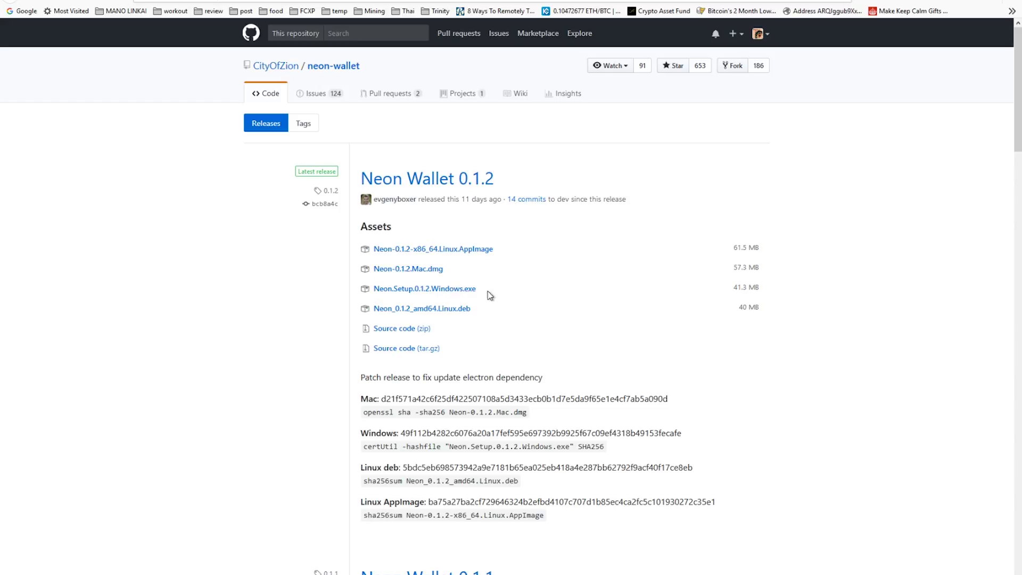
pyautogui.moveTo(486, 295); pyautogui.dragTo(413, 290)
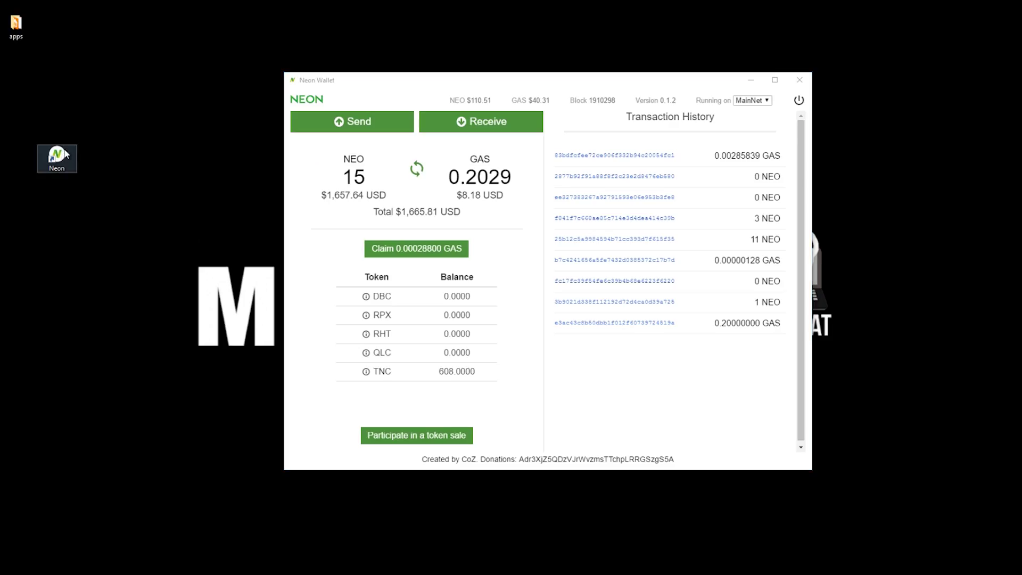
# Create a desktop folder named 'NEO Guide' and move the Neon shortcut into it.
pyautogui.moveTo(56, 155); pyautogui.dragTo(97, 155)
pyautogui.rightClick(126, 63)
pyautogui.moveTo(30, 165)
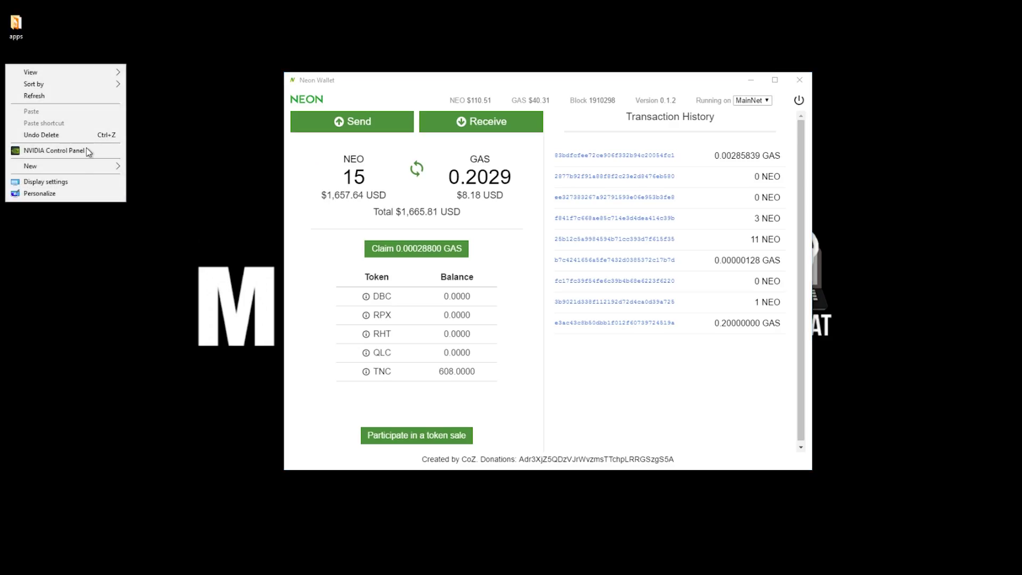
pyautogui.click(158, 169)
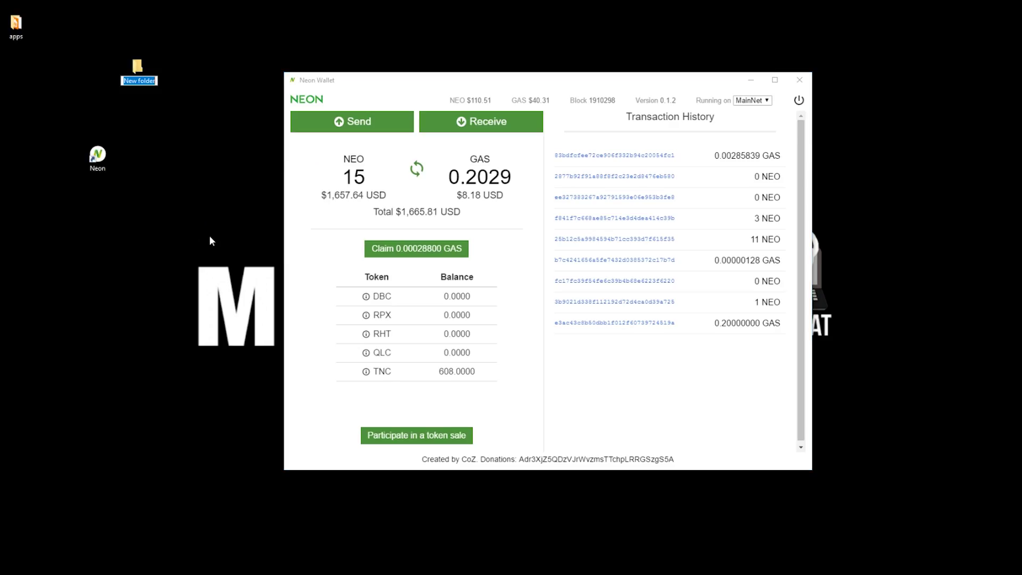
pyautogui.write('NEO Guide')
pyautogui.click(95, 158)
pyautogui.moveTo(92, 159); pyautogui.dragTo(126, 80)
# Launch Neon Wallet from the NEO Guide folder and place its window beside the guide.
pyautogui.doubleClick(133, 73)
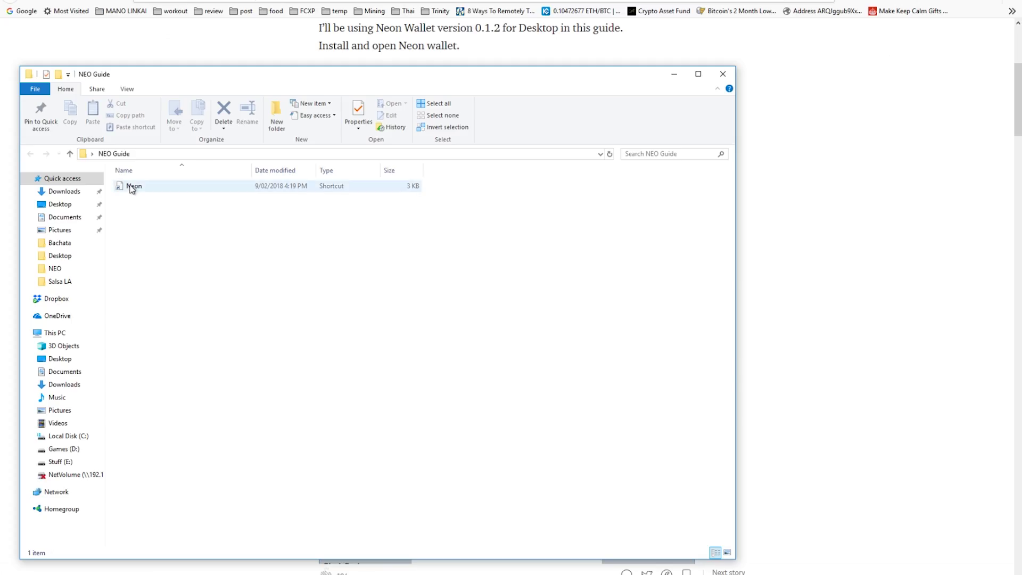
pyautogui.doubleClick(130, 186)
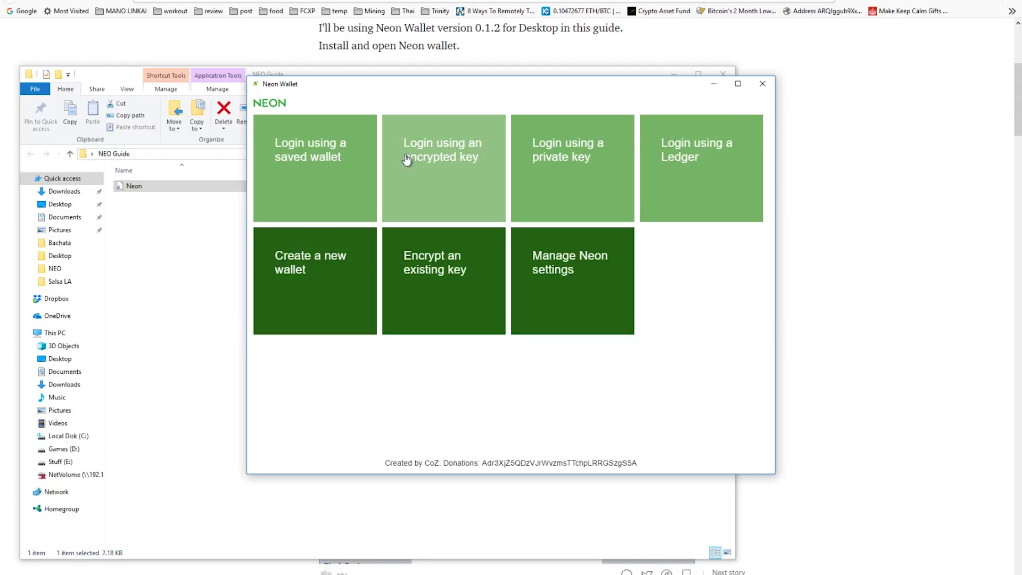
pyautogui.moveTo(426, 91); pyautogui.dragTo(580, 143)
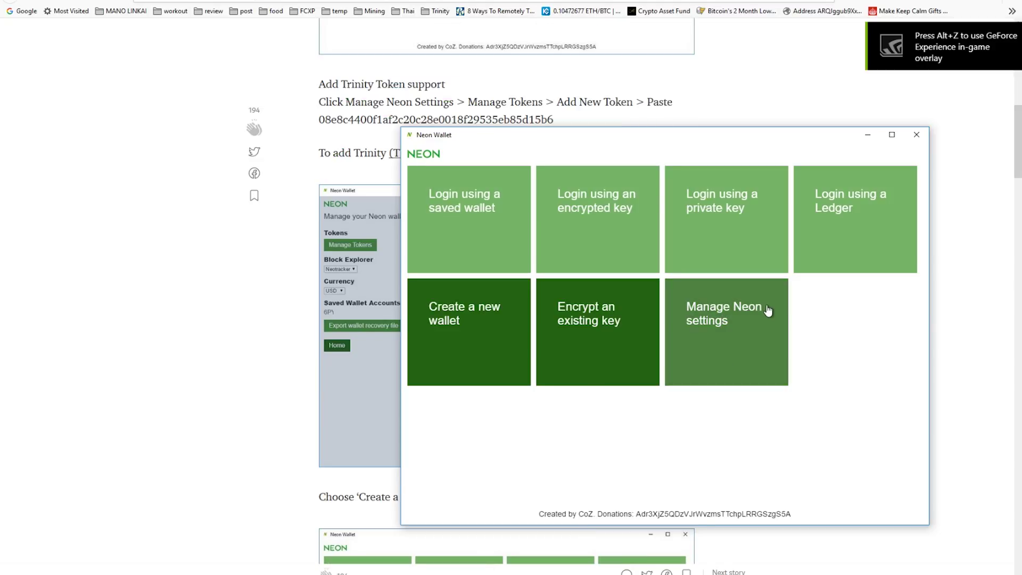
# Add the TNC script hash from the Medium guide as a new managed token.
pyautogui.click(741, 335)
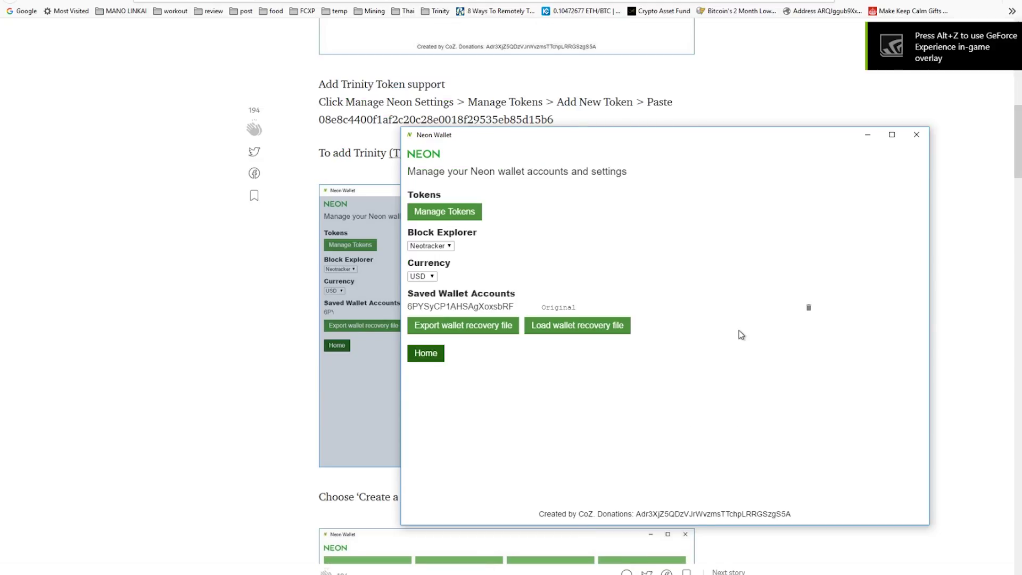
pyautogui.click(451, 219)
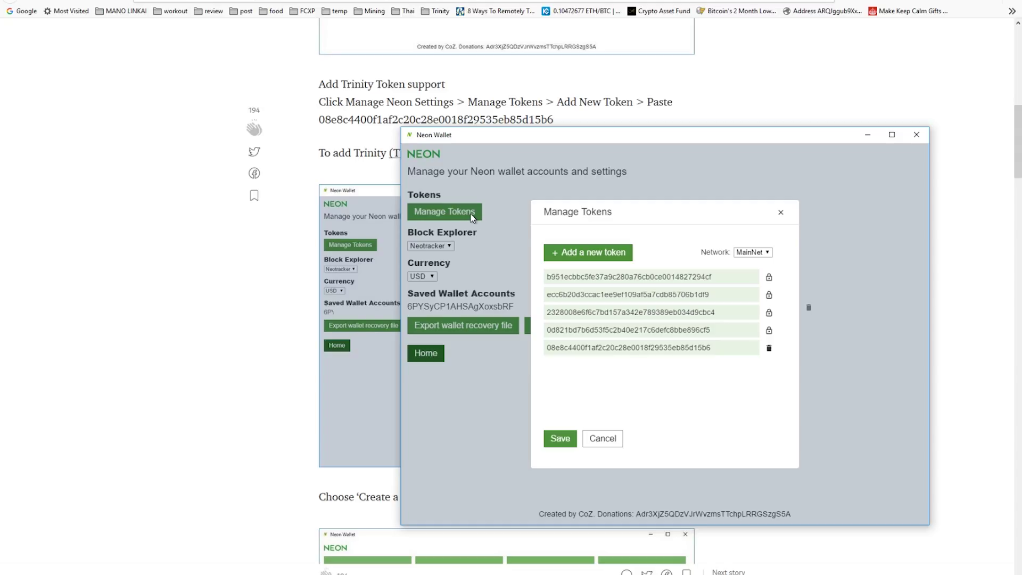
pyautogui.click(230, 170)
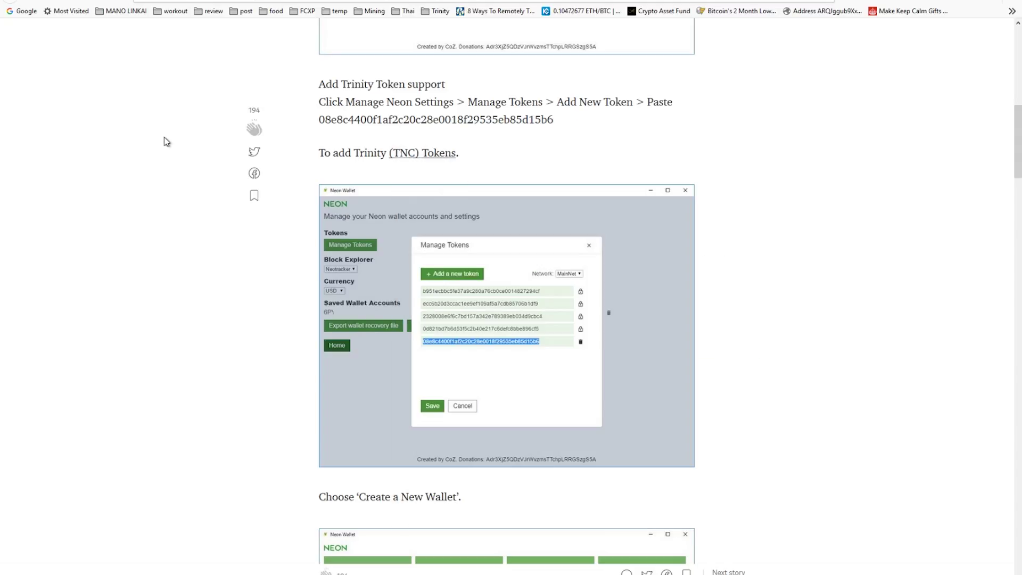
pyautogui.doubleClick(331, 120)
pyautogui.hotkey('ctrl', 'c')
pyautogui.hotkey('alt', 'Tab')
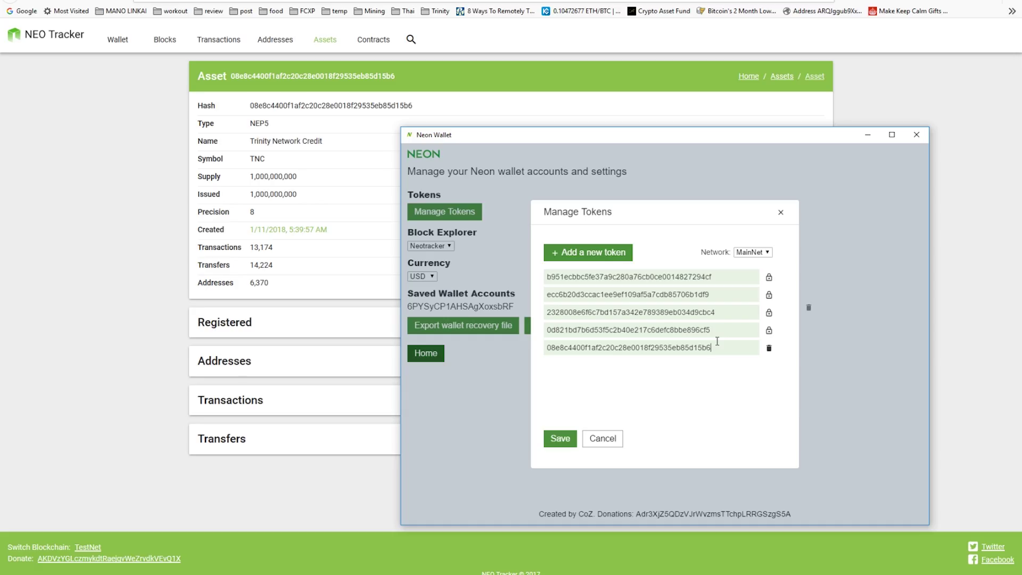
pyautogui.click(589, 257)
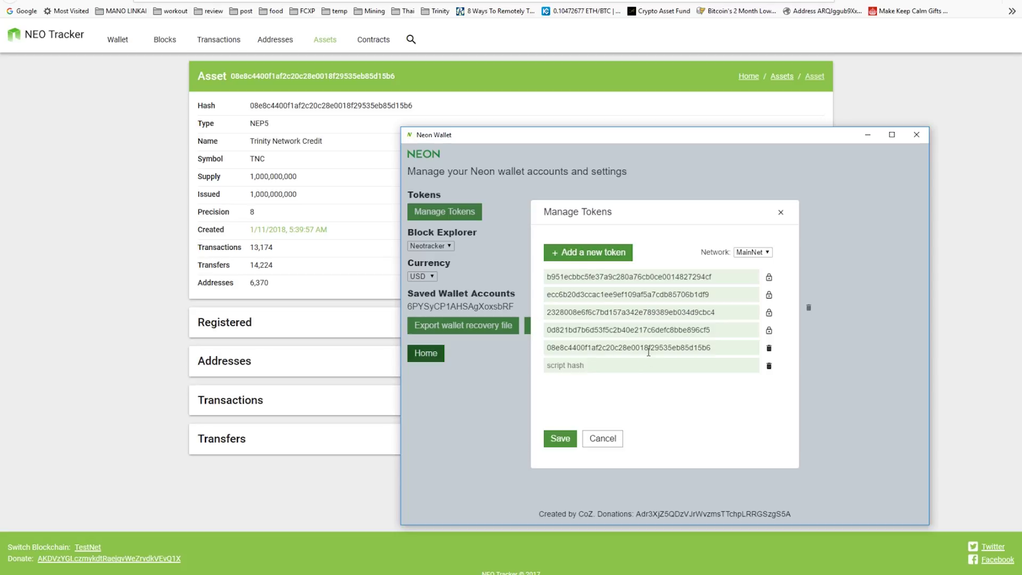
pyautogui.hotkey('ctrl', 'v')
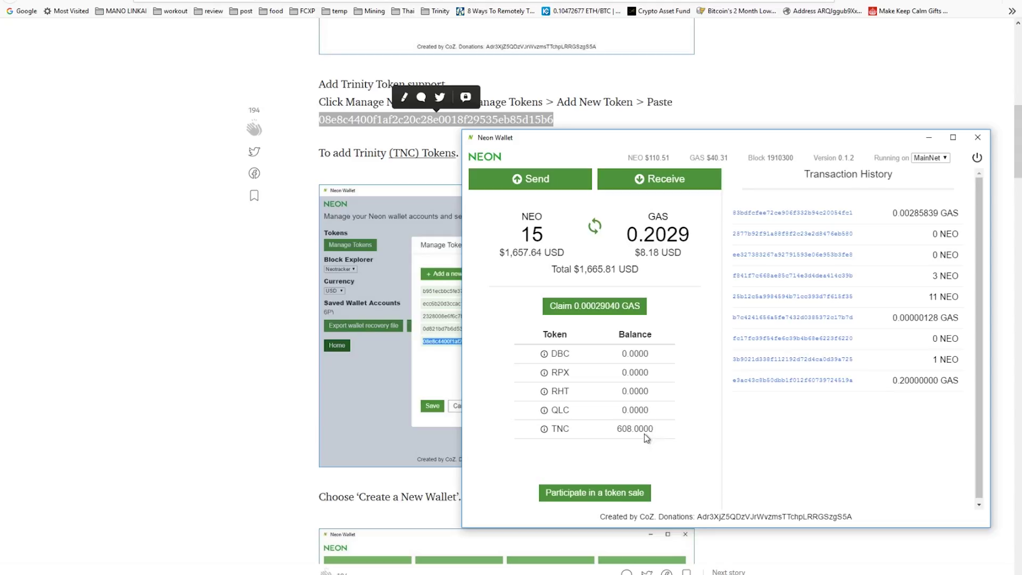
# Minimize Neon Wallet to read further in the guide, then restore it.
pyautogui.click(929, 141)
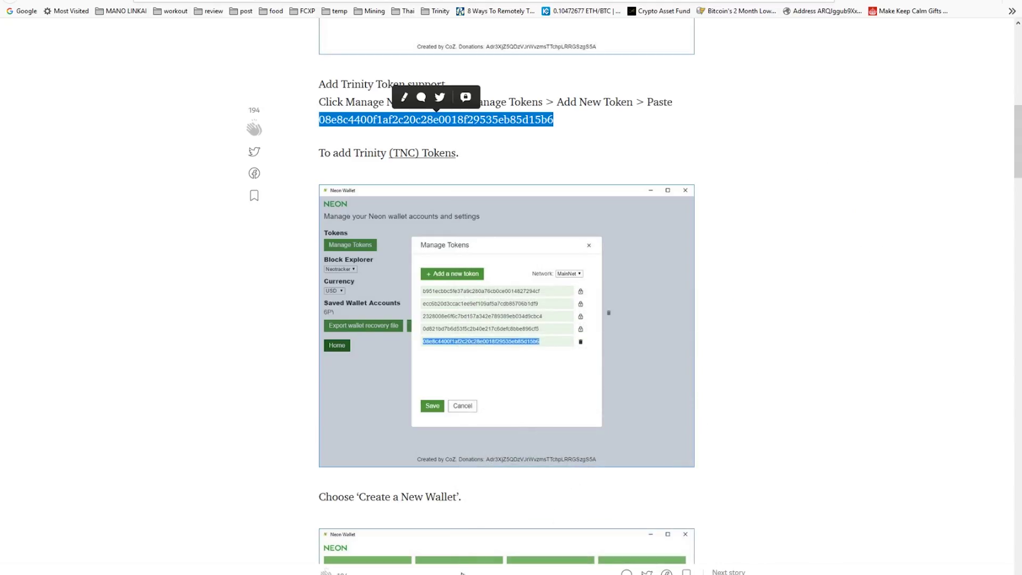
pyautogui.scroll(-10, 196, 289)
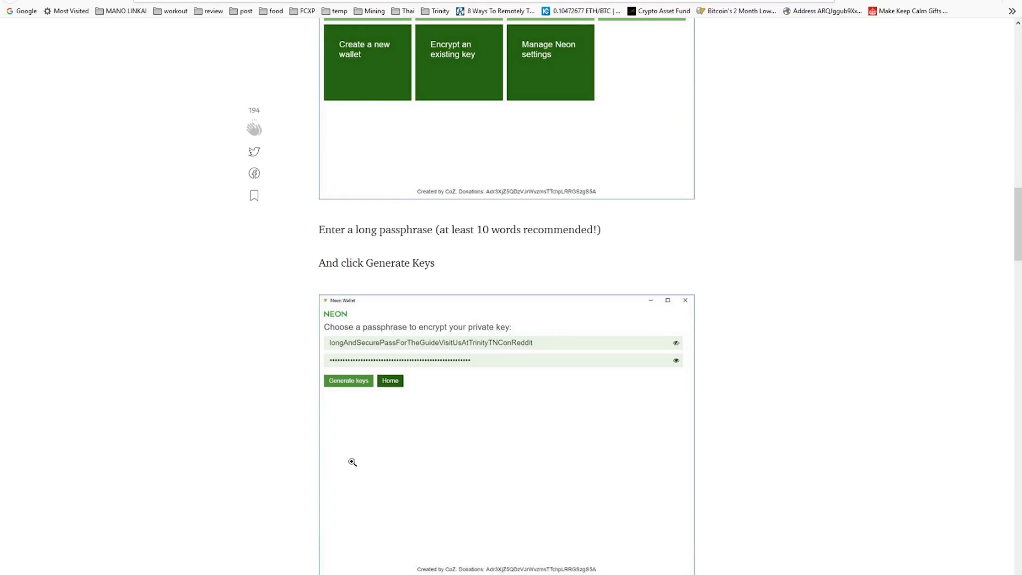
pyautogui.click(505, 538)
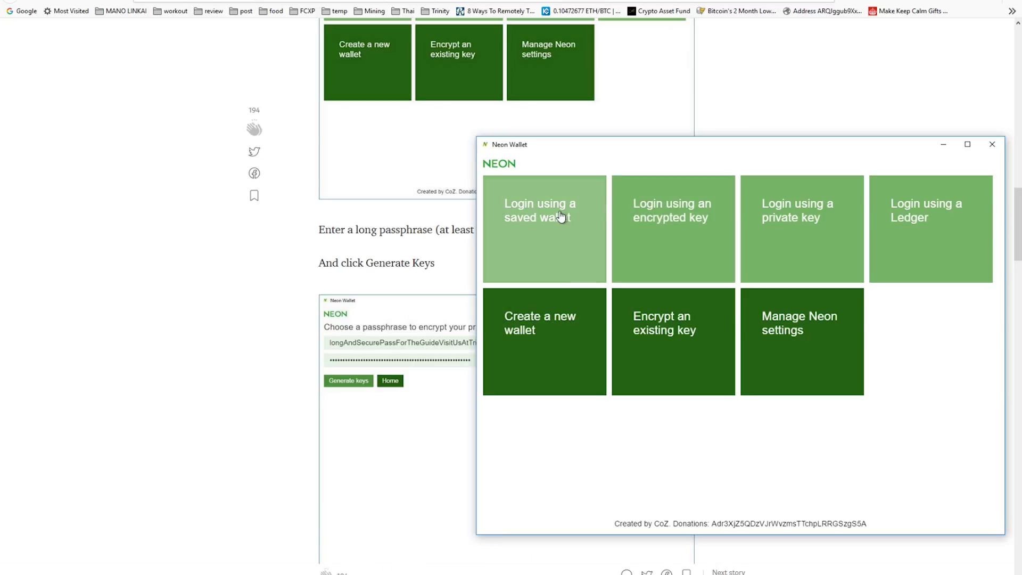
pyautogui.click(539, 338)
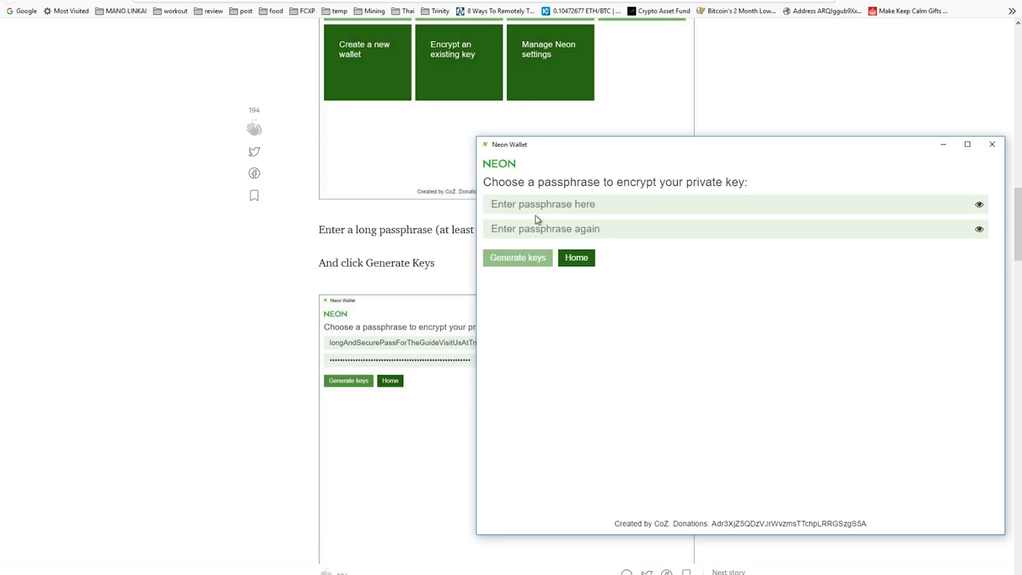
pyautogui.write('LongAllnightlongpasswordverylong')
pyautogui.doubleClick(582, 211)
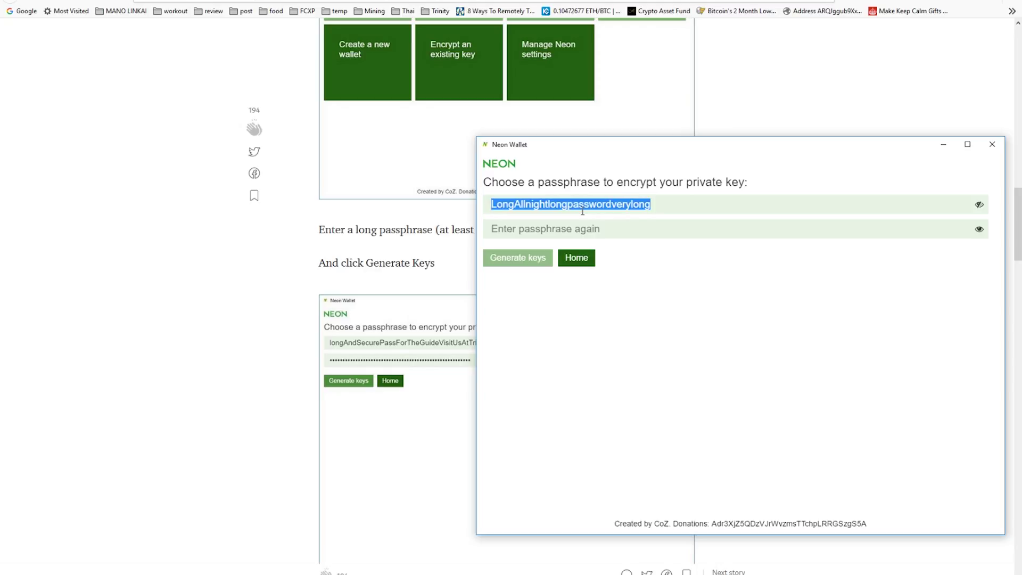
pyautogui.click(571, 233)
pyautogui.hotkey('ctrl', 'v')
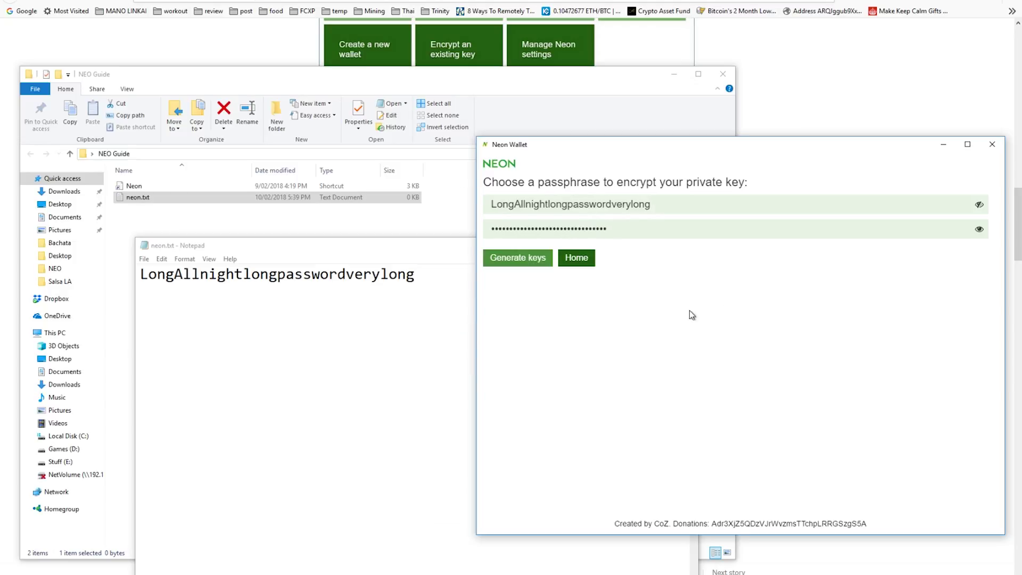
# Generate DemoWallet's keys, copy them into neon.txt, and start printing the backup.
pyautogui.click(525, 261)
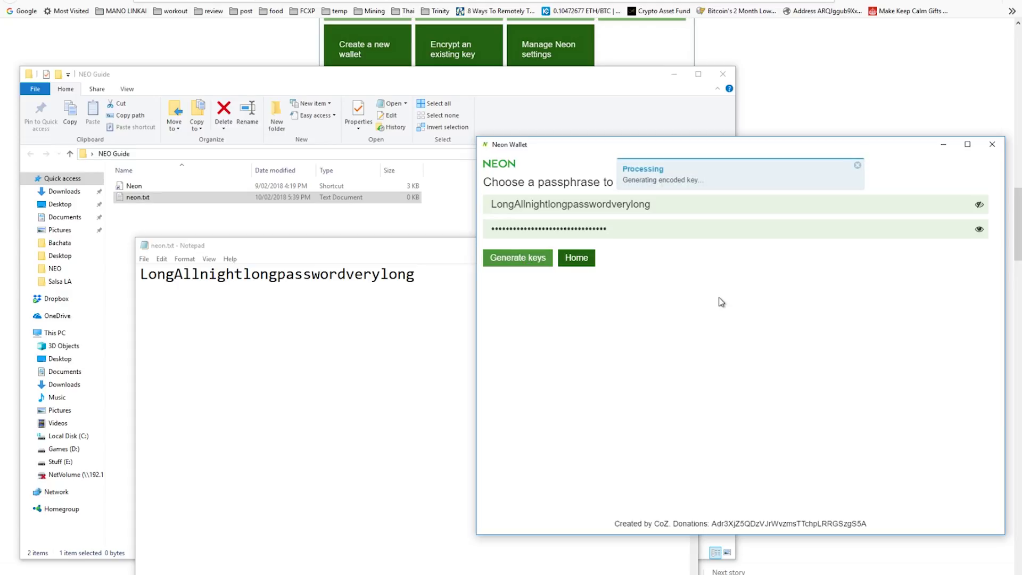
pyautogui.click(304, 310)
pyautogui.write('DemoWallet')
pyautogui.moveTo(483, 373); pyautogui.dragTo(806, 416)
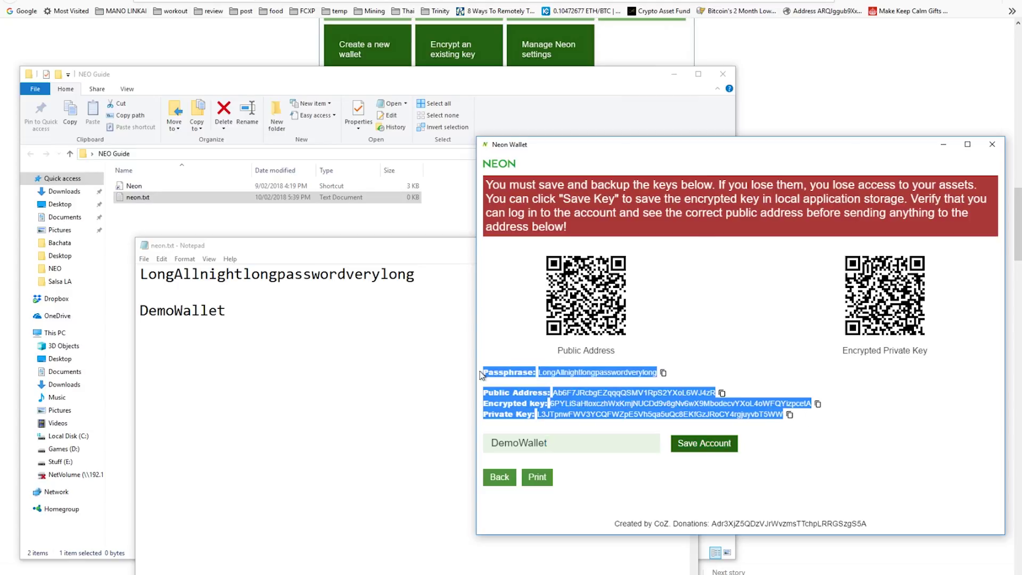
pyautogui.hotkey('ctrl', 'c')
pyautogui.click(274, 392)
pyautogui.hotkey('ctrl', 'v')
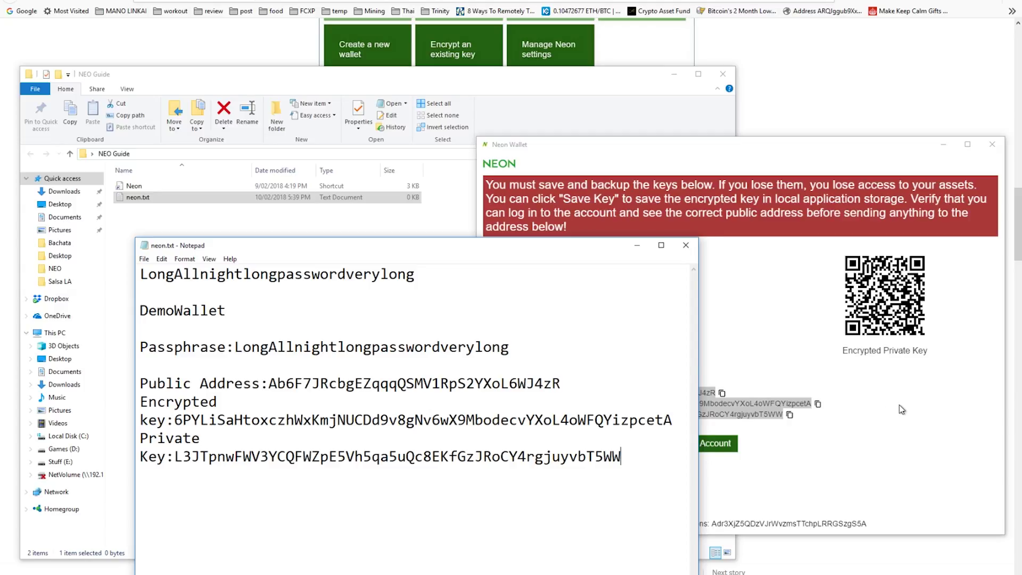
pyautogui.click(533, 479)
pyautogui.click(539, 482)
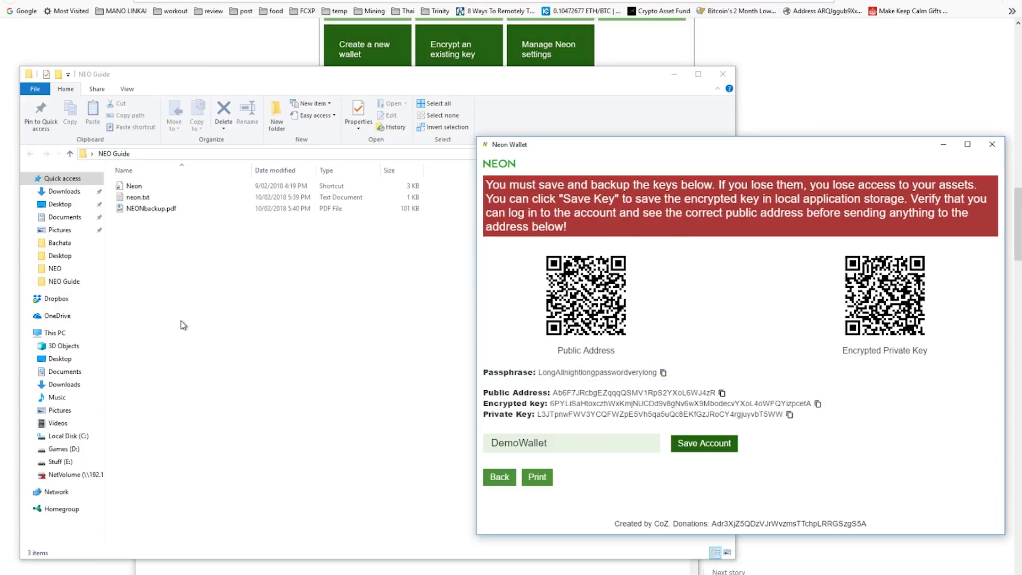
# Open NEONbackup.pdf to check the DemoWallet keys, then close it.
pyautogui.doubleClick(154, 209)
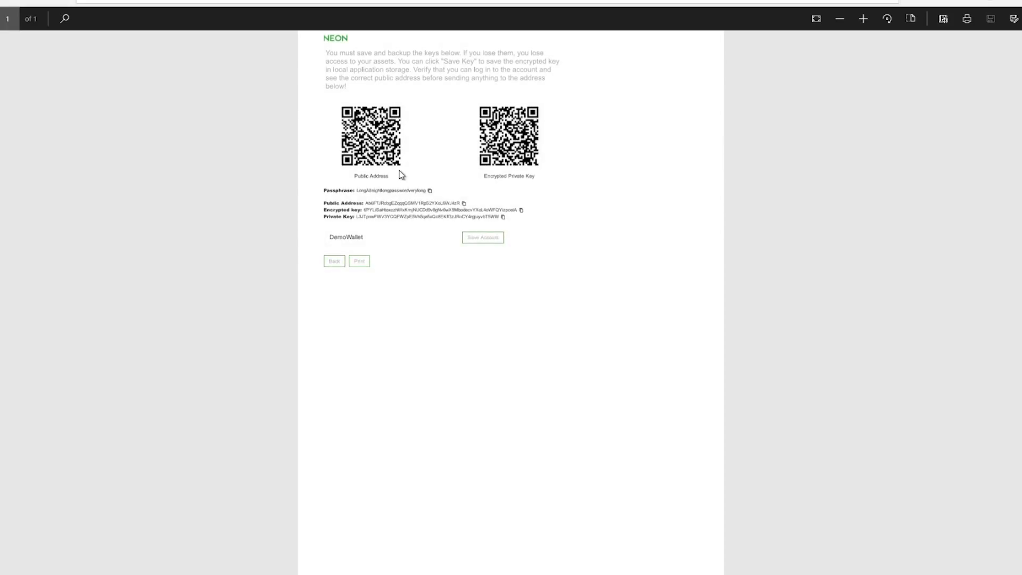
pyautogui.keyDown('ctrl'); pyautogui.scroll(5, 437, 193); pyautogui.keyUp('ctrl')
pyautogui.keyDown('ctrl'); pyautogui.scroll(-3, 376, 260); pyautogui.keyUp('ctrl')
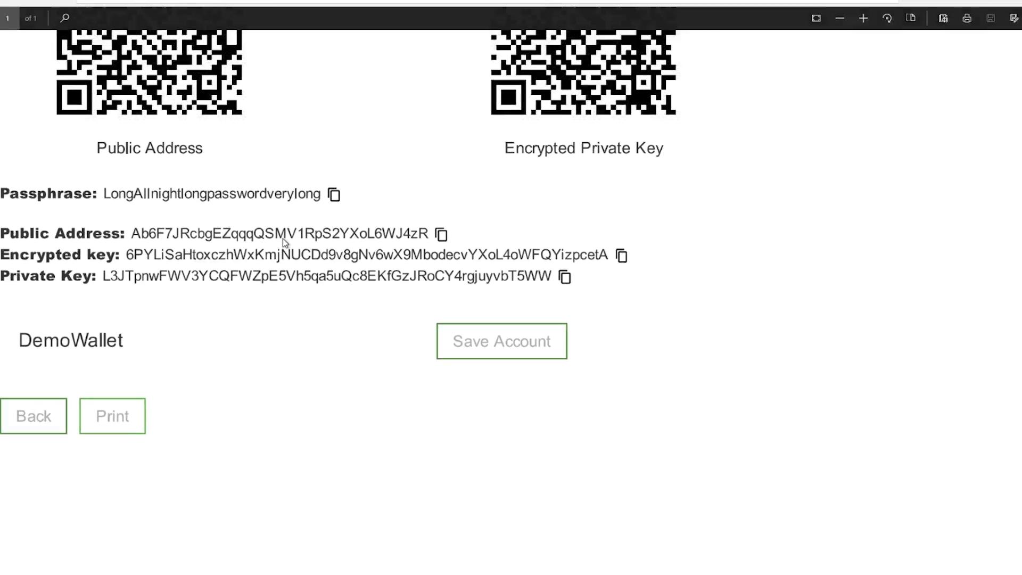
pyautogui.keyDown('ctrl'); pyautogui.scroll(-2, 282, 238); pyautogui.keyUp('ctrl')
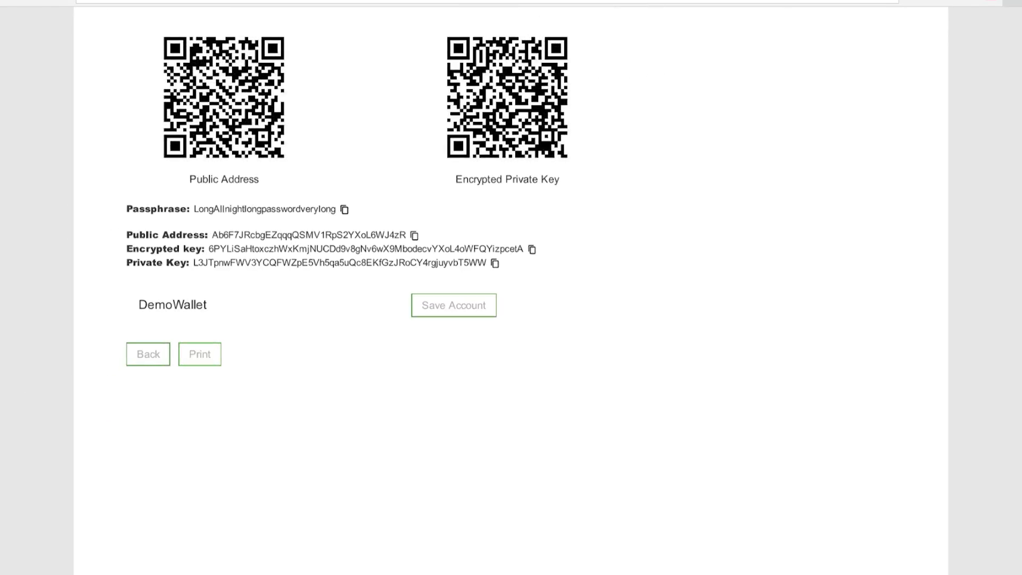
pyautogui.hotkey('alt', 'F4')
# Confirm DemoWallet appears in the saved-wallet login list, then return home.
pyautogui.click(817, 383)
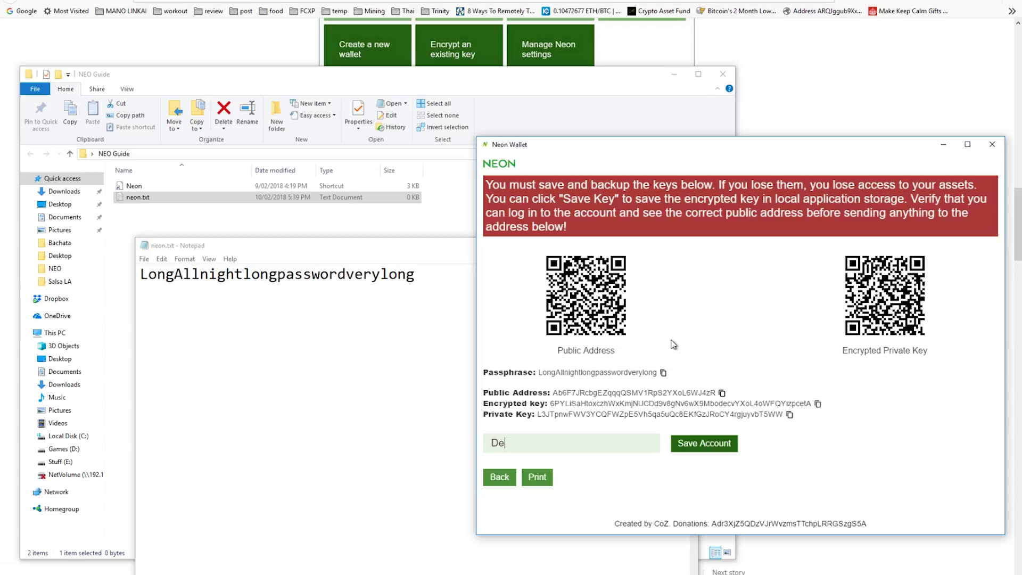
pyautogui.write('oW')
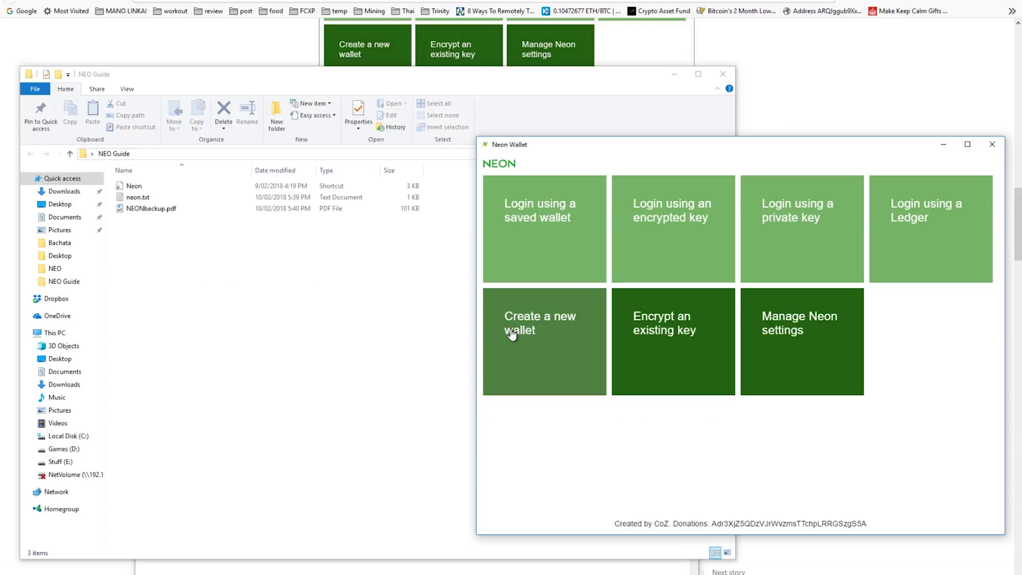
pyautogui.click(571, 228)
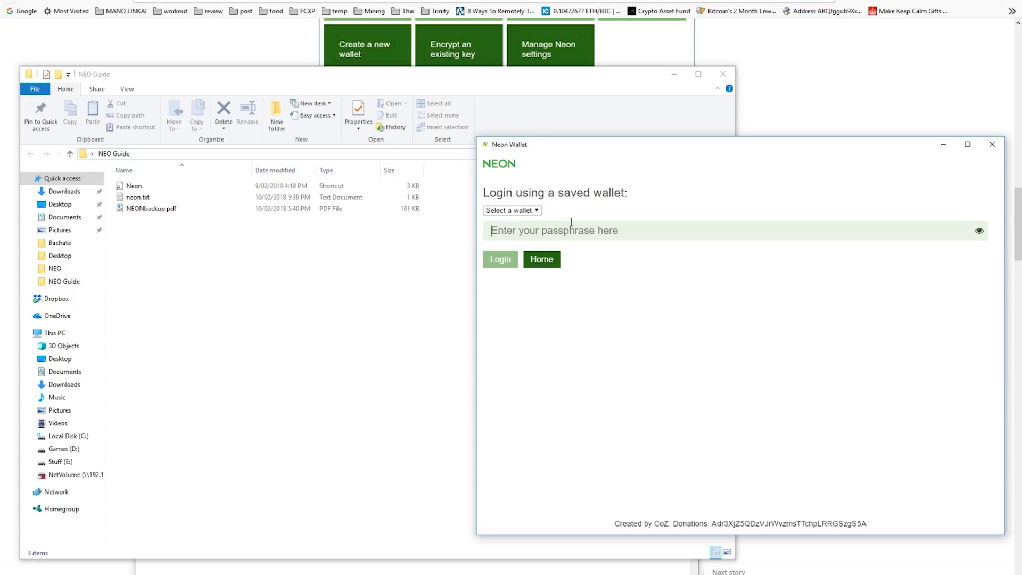
pyautogui.click(527, 210)
pyautogui.click(514, 238)
pyautogui.click(542, 259)
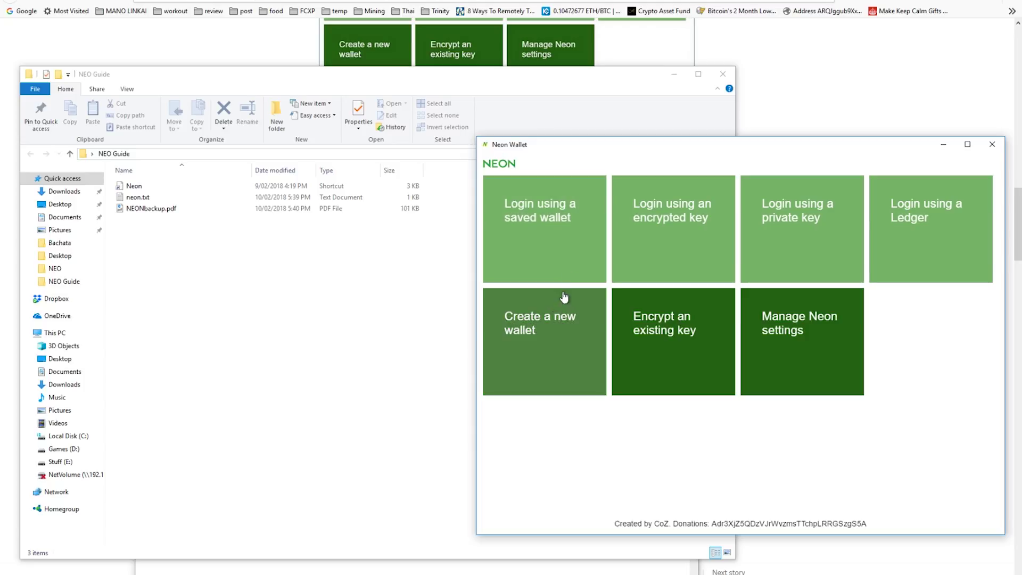
# Log in using DemoWallet's private key copied from neon.txt.
pyautogui.click(812, 230)
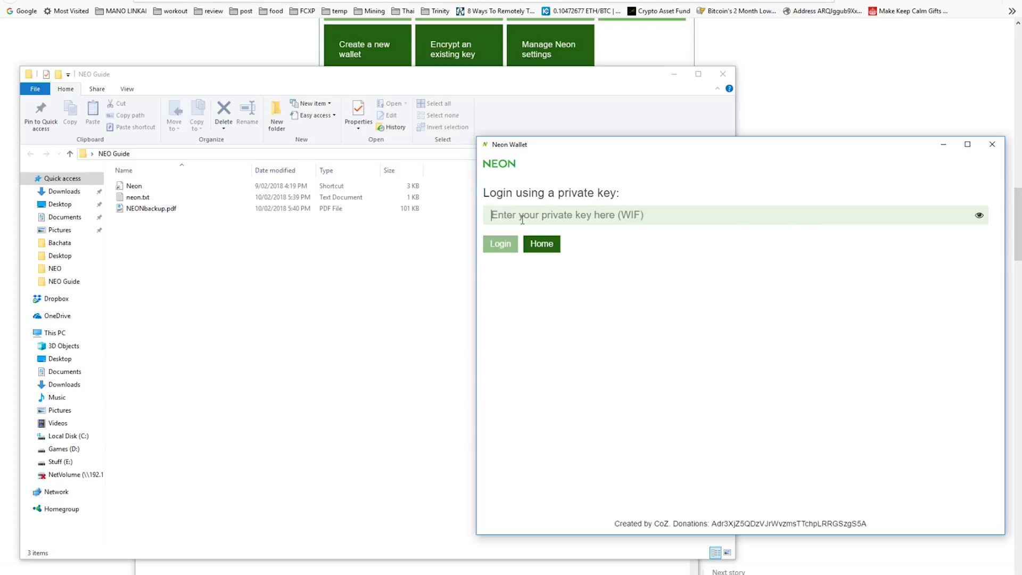
pyautogui.doubleClick(137, 197)
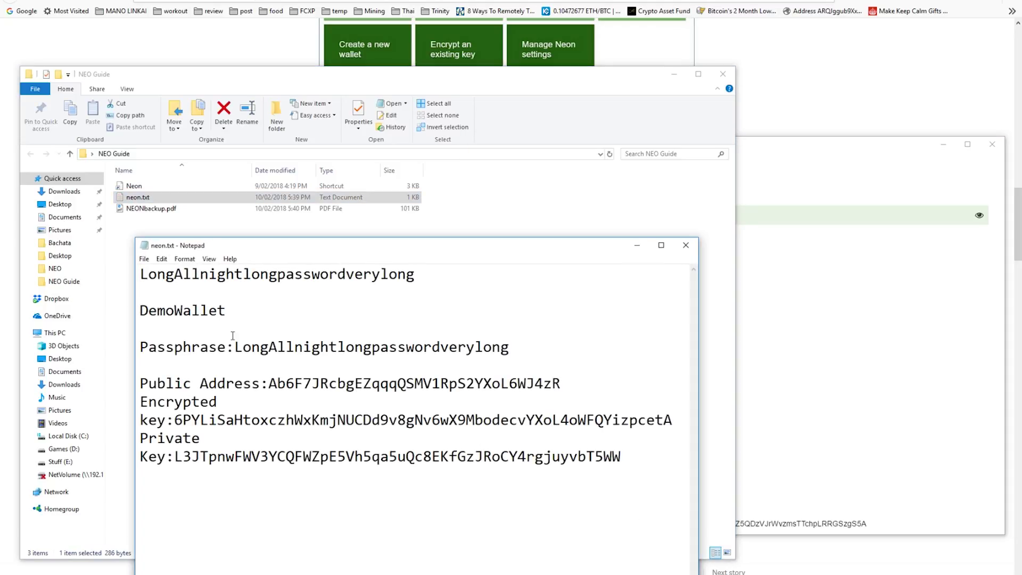
pyautogui.moveTo(174, 456); pyautogui.dragTo(631, 458)
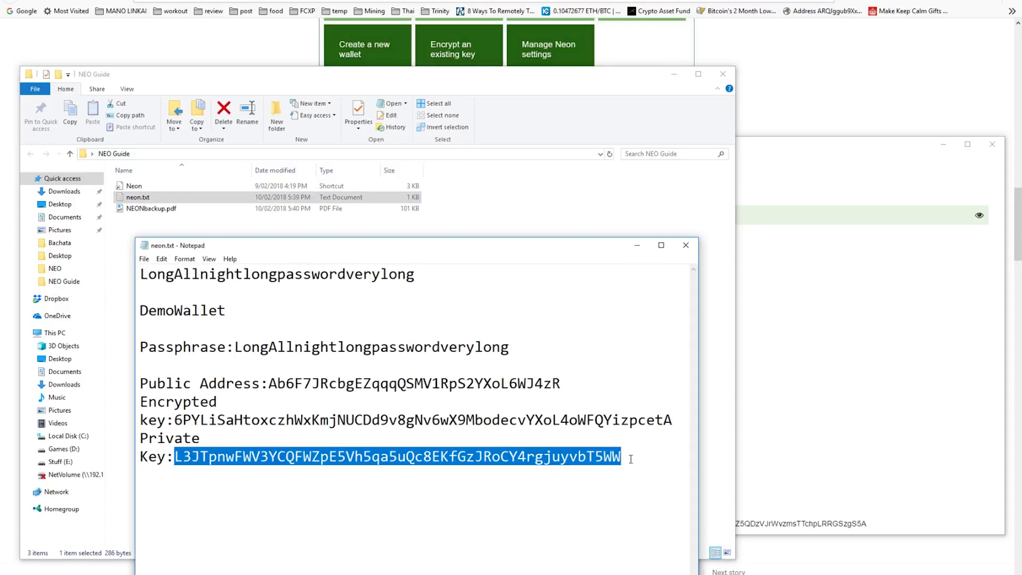
pyautogui.click(793, 446)
pyautogui.hotkey('ctrl', 'v')
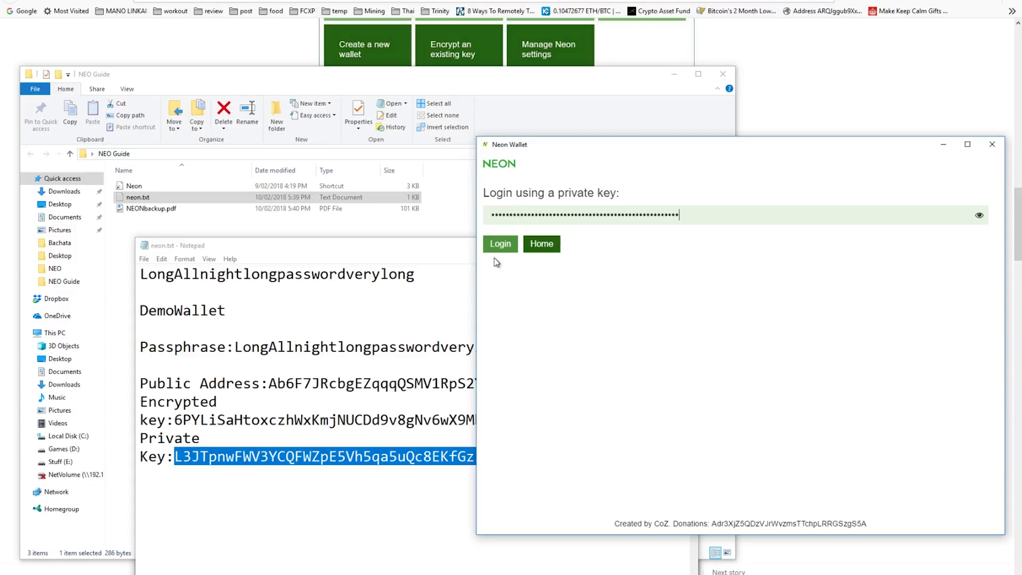
pyautogui.click(494, 246)
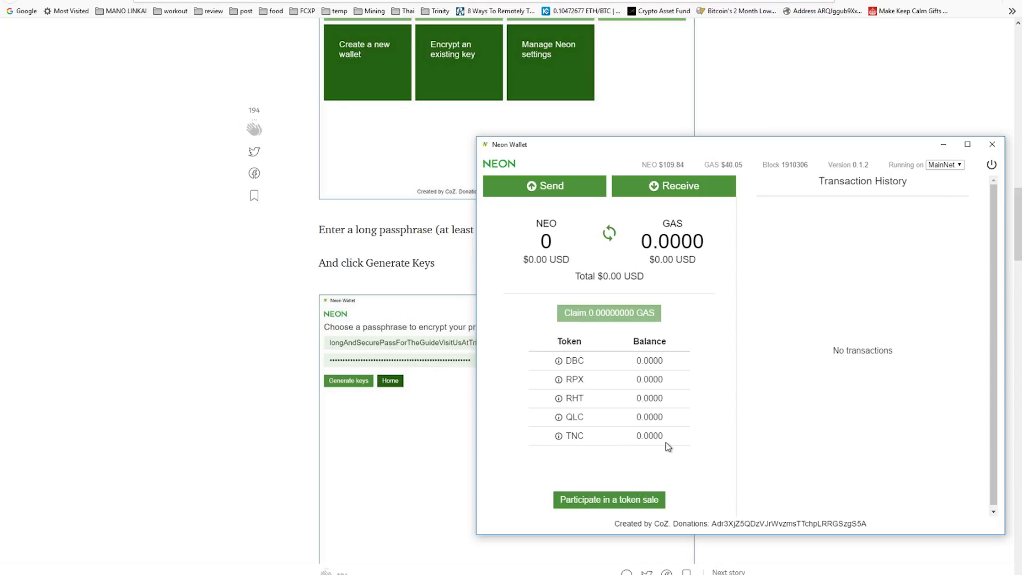
# Display DemoWallet's public NEO receiving address and QR code.
pyautogui.scroll(-10, 669, 446)
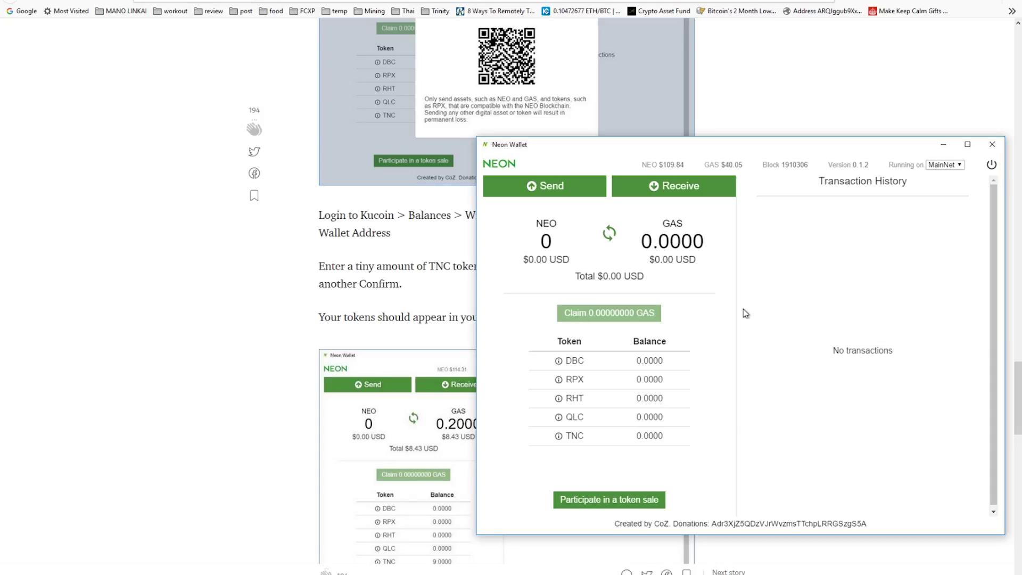
pyautogui.click(683, 196)
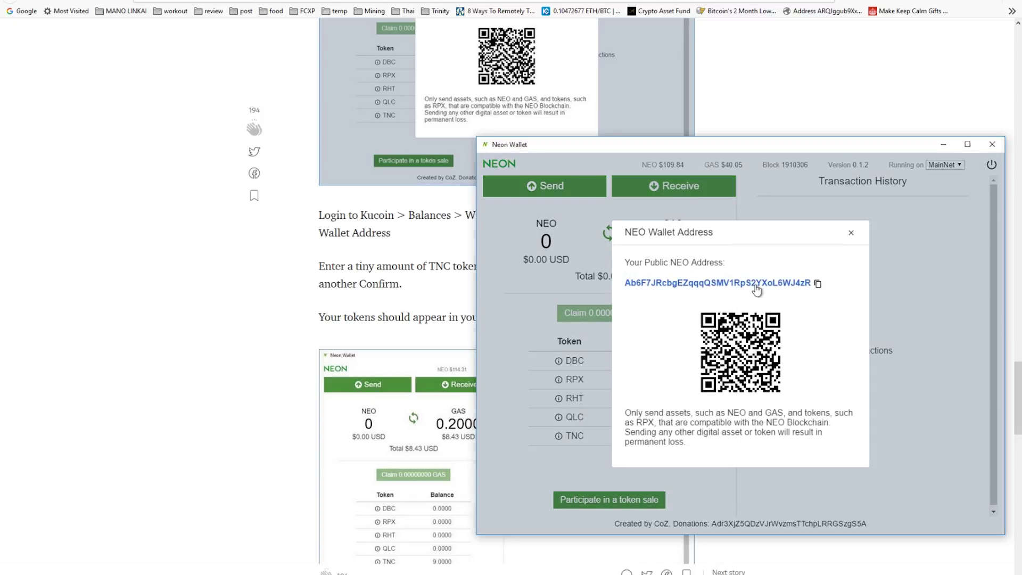
# Copy DemoWallet's address and pick TNC as the asset in the funded wallet's send form.
pyautogui.click(817, 284)
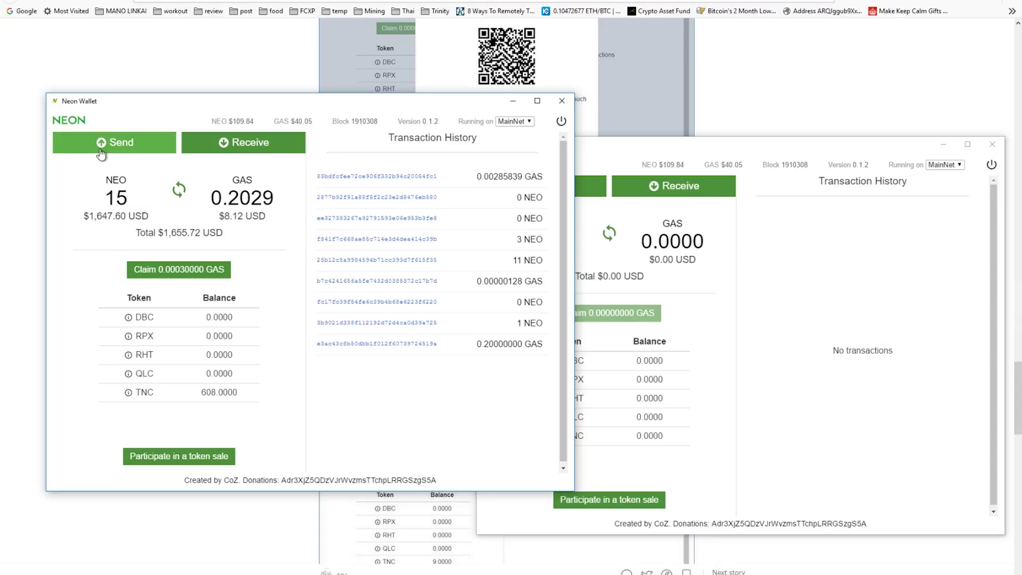
pyautogui.click(100, 151)
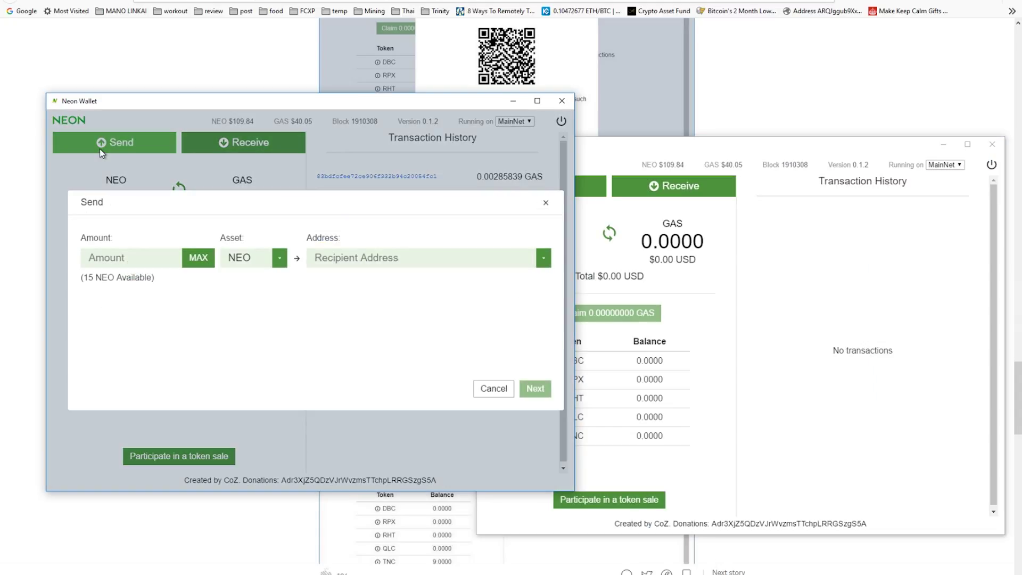
pyautogui.click(280, 258)
pyautogui.scroll(-1, 250, 331)
pyautogui.scroll(-1, 242, 351)
pyautogui.click(243, 356)
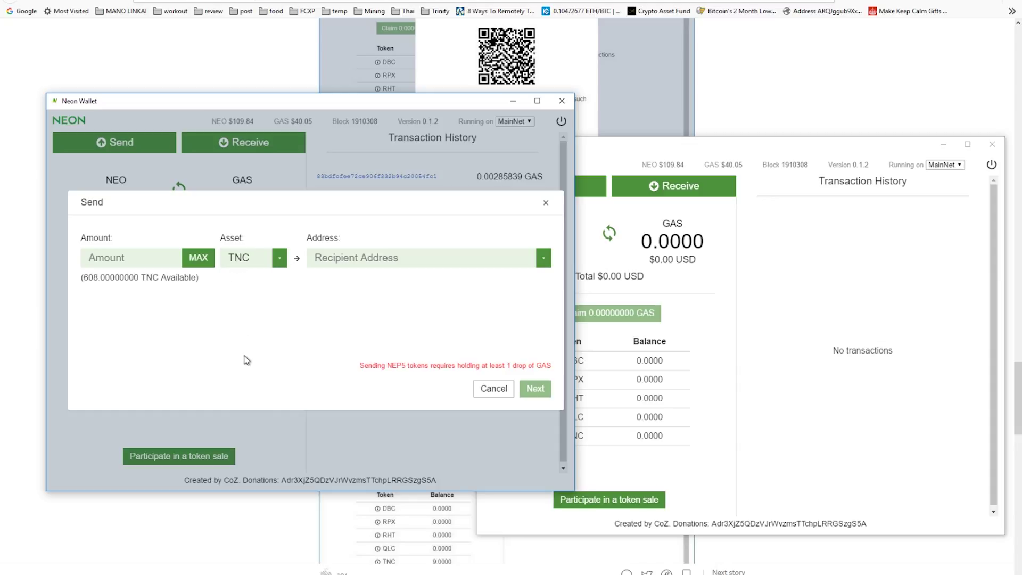
# Send 3 TNC to DemoWallet's pasted address, agreeing to the transfer terms.
pyautogui.write('2')
pyautogui.hotkey('ctrl', 'v')
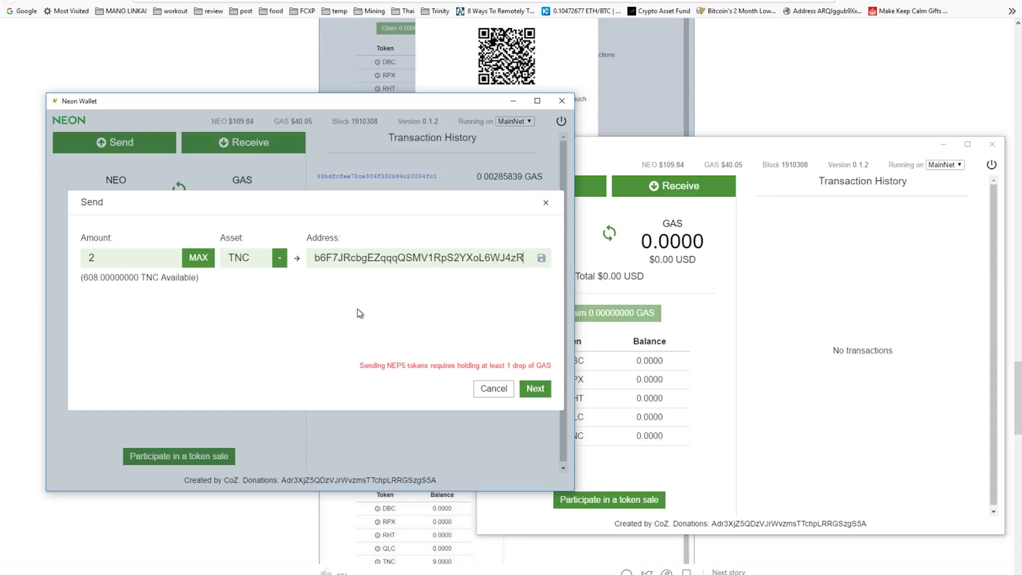
pyautogui.doubleClick(103, 260)
pyautogui.write('3')
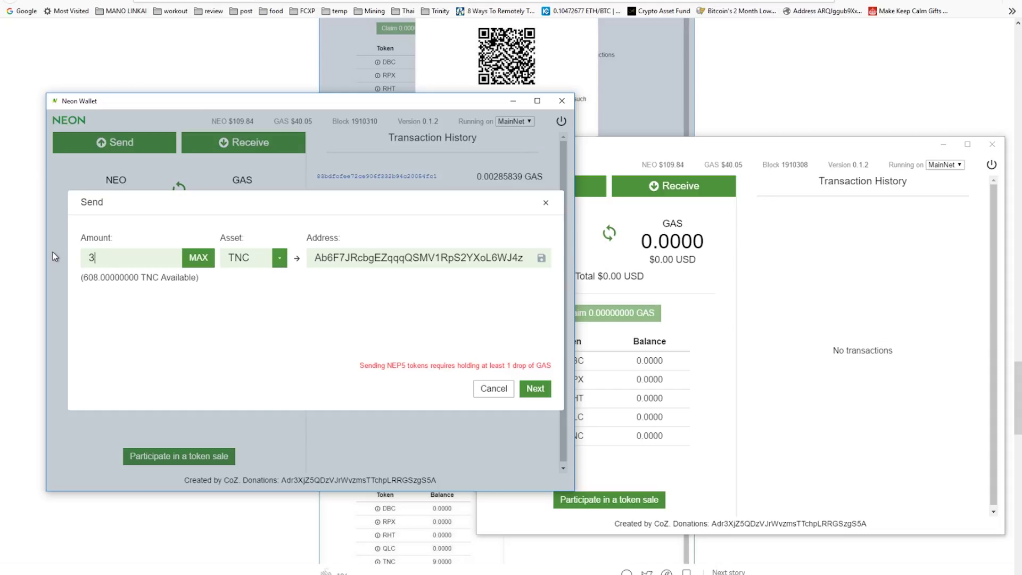
pyautogui.click(530, 389)
pyautogui.click(91, 360)
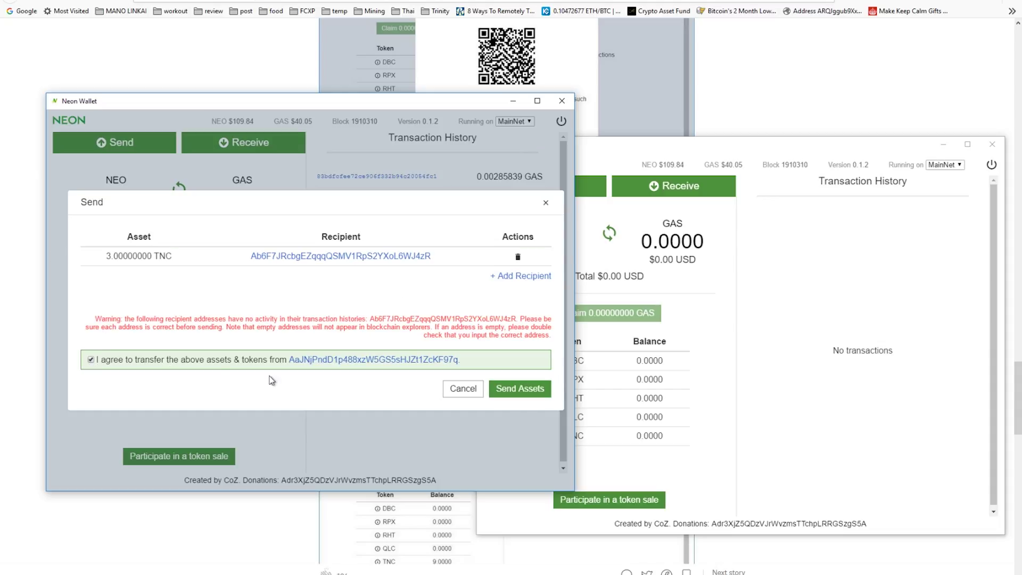
pyautogui.click(508, 391)
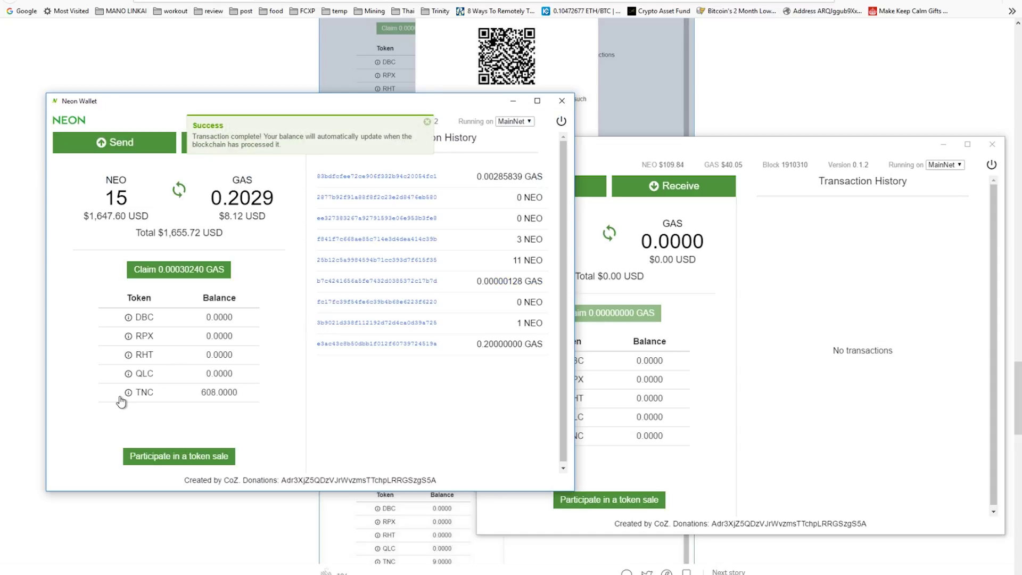
# Verify DemoWallet's 3.0000 TNC balance, copy the funded wallet's address, and switch to KuCoin.
pyautogui.click(727, 449)
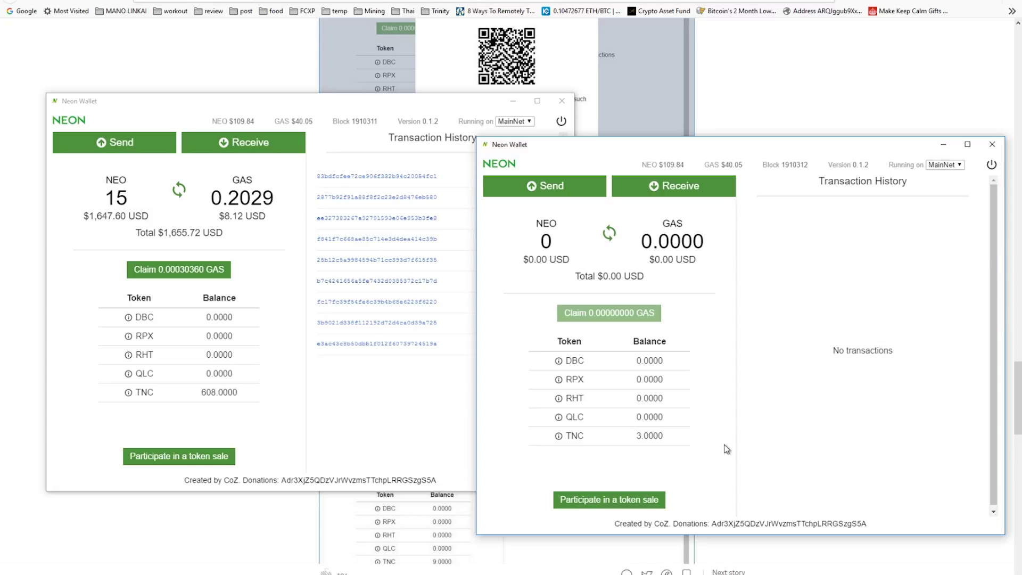
pyautogui.moveTo(634, 436); pyautogui.dragTo(671, 438)
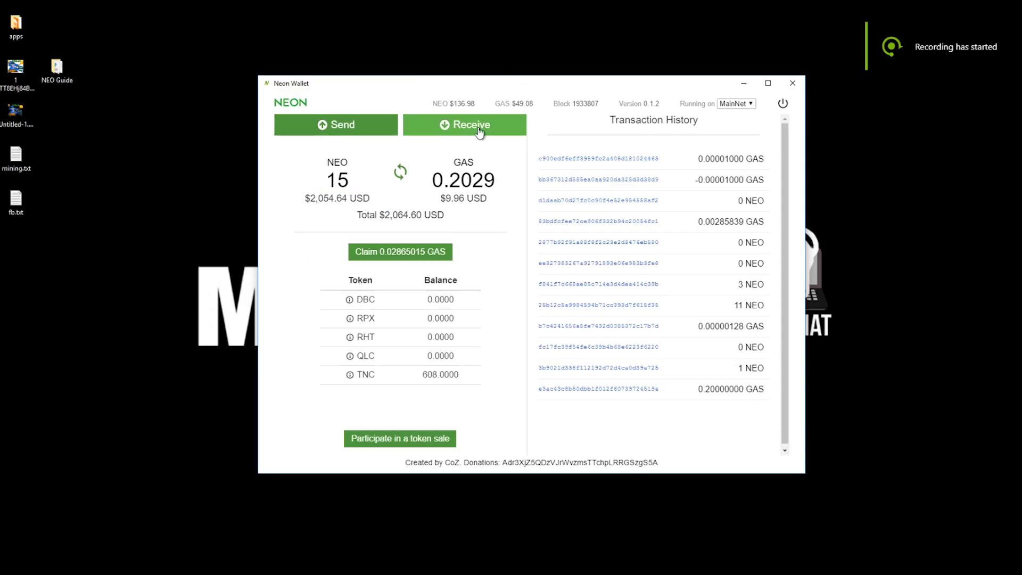
pyautogui.click(473, 130)
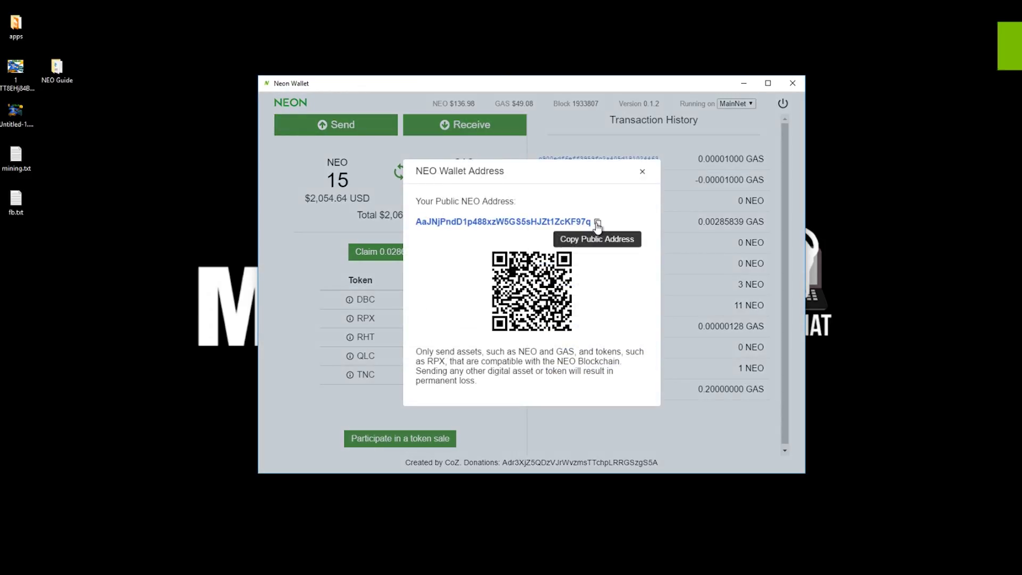
pyautogui.click(598, 222)
pyautogui.click(642, 173)
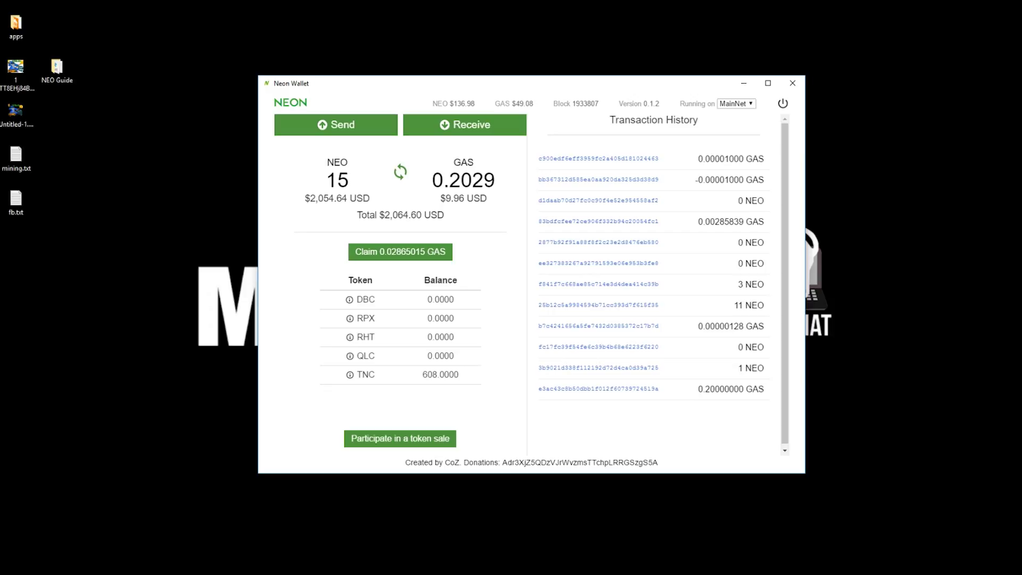
pyautogui.click(273, 532)
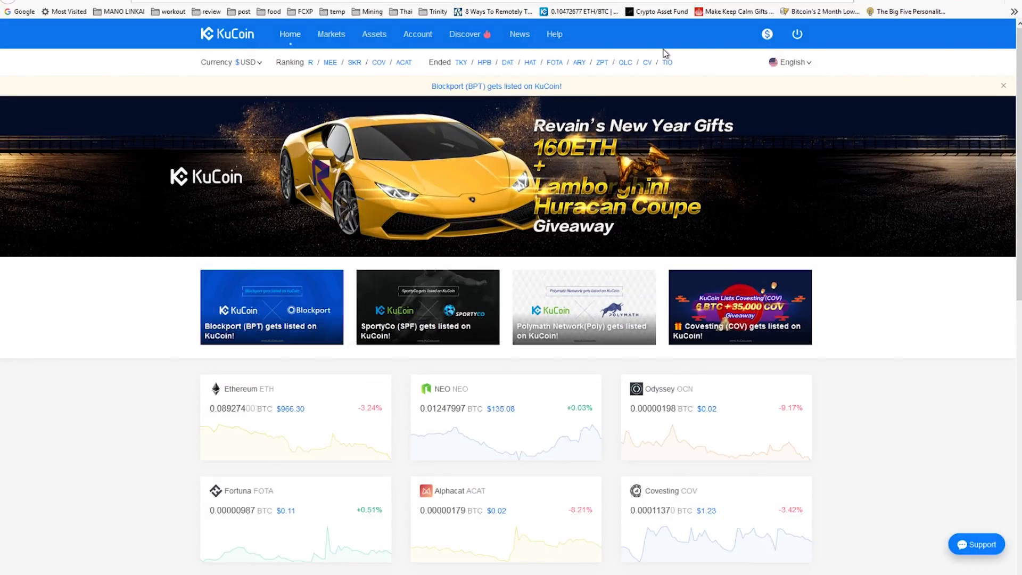
# Start a Trinity TNC withdrawal with the Neon wallet address as destination.
pyautogui.click(767, 33)
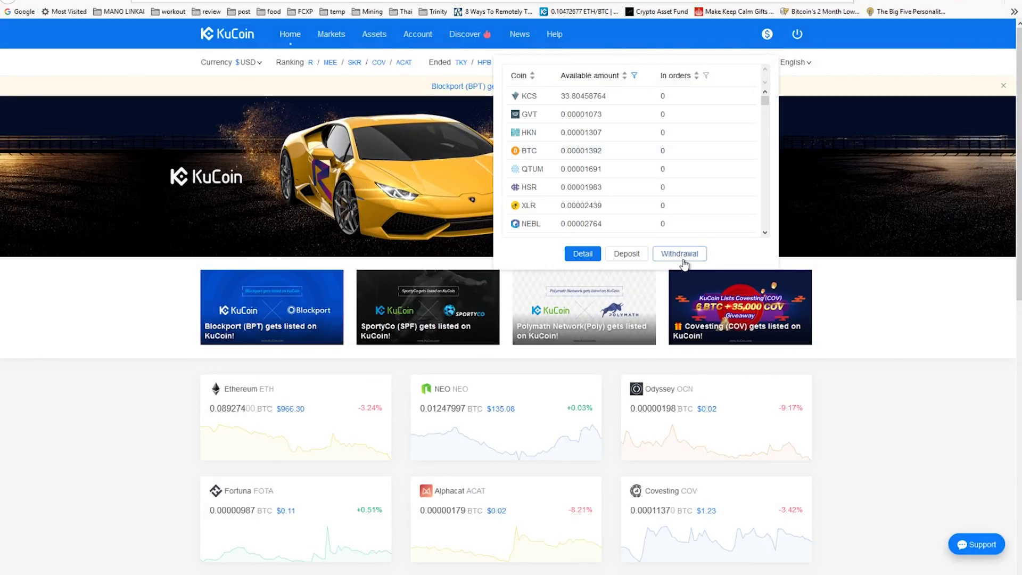
pyautogui.click(681, 255)
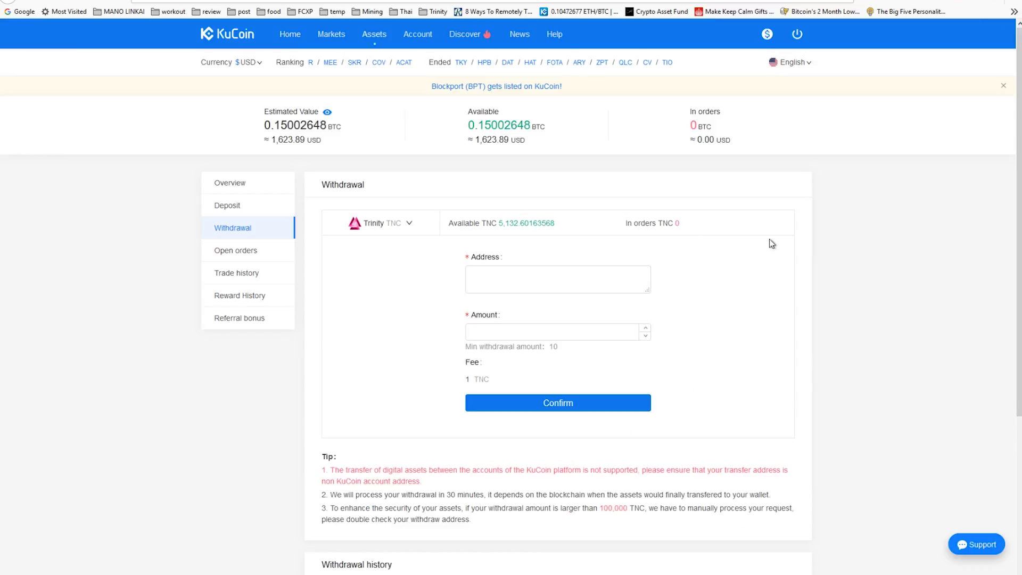
pyautogui.click(395, 230)
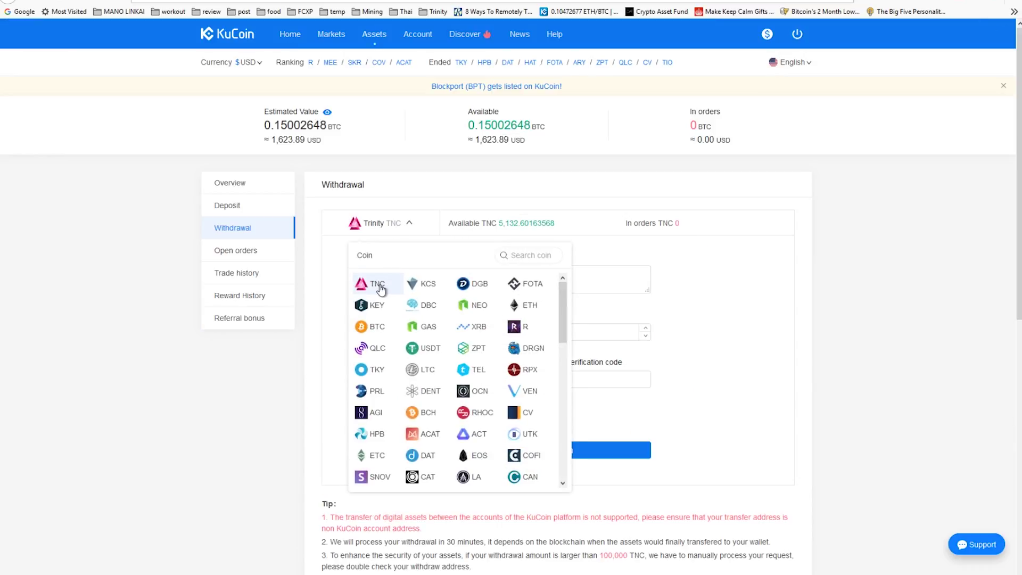
pyautogui.click(400, 289)
pyautogui.click(518, 288)
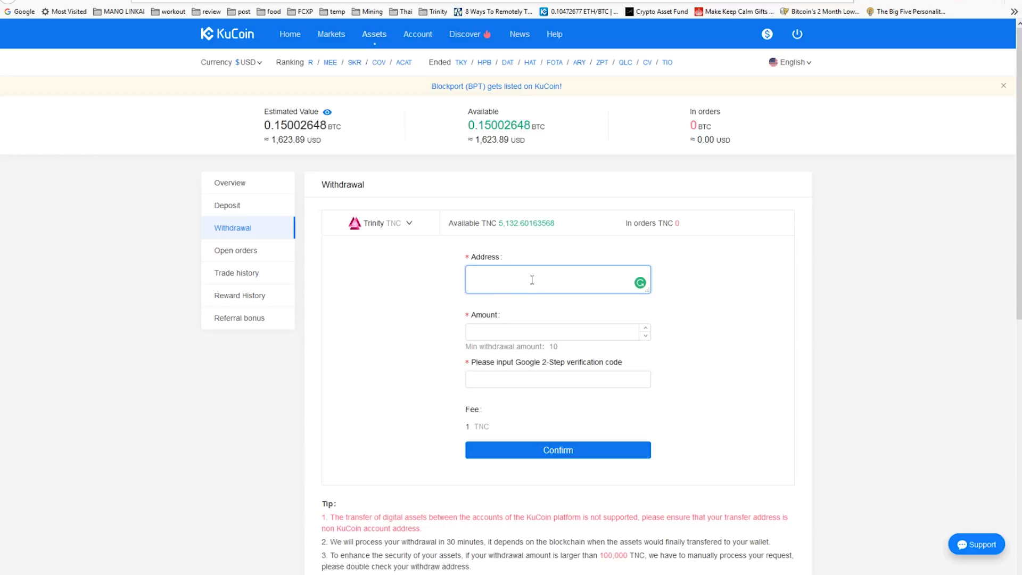
pyautogui.hotkey('ctrl', 'v')
pyautogui.click(727, 272)
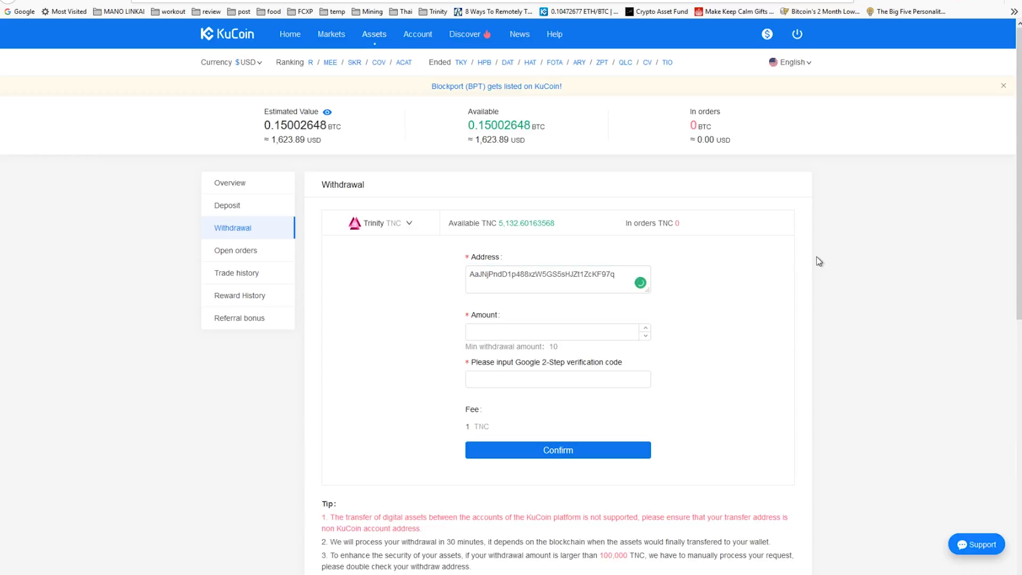
# Withdraw 100 TNC with the 2-step code and scroll to the withdrawal history.
pyautogui.click(525, 330)
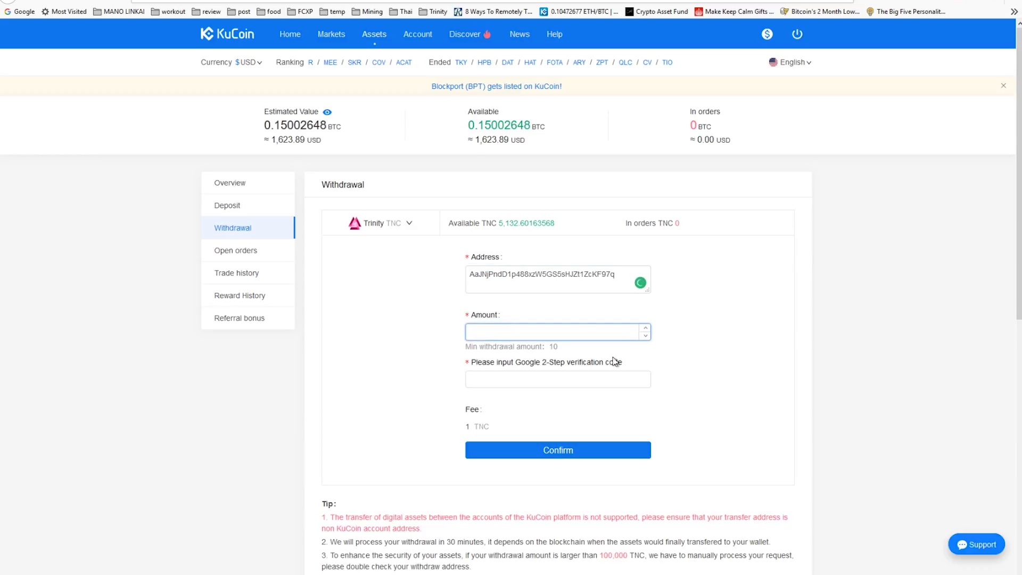
pyautogui.write('10')
pyautogui.click(727, 342)
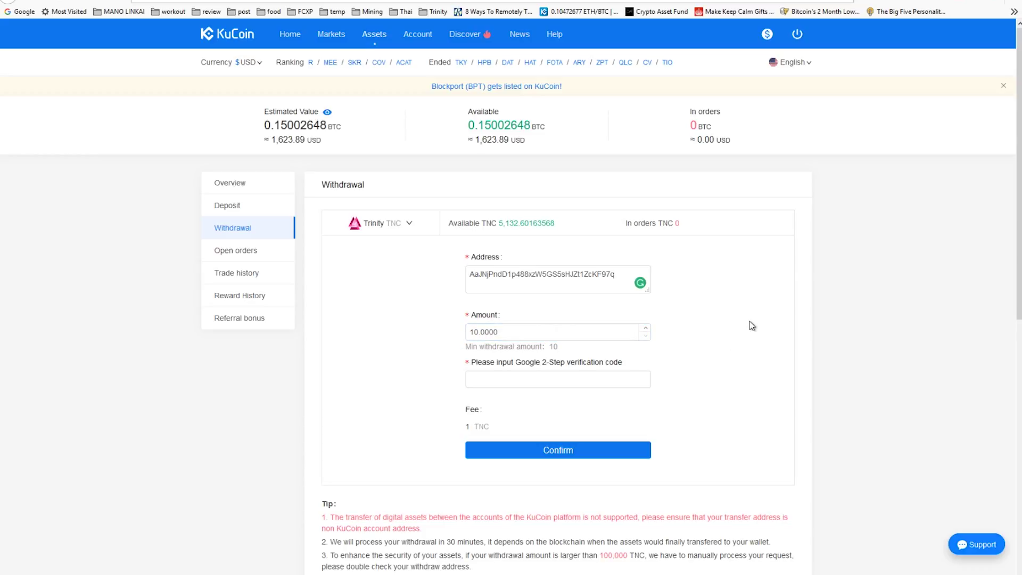
pyautogui.scroll(-1, 734, 345)
pyautogui.click(505, 333)
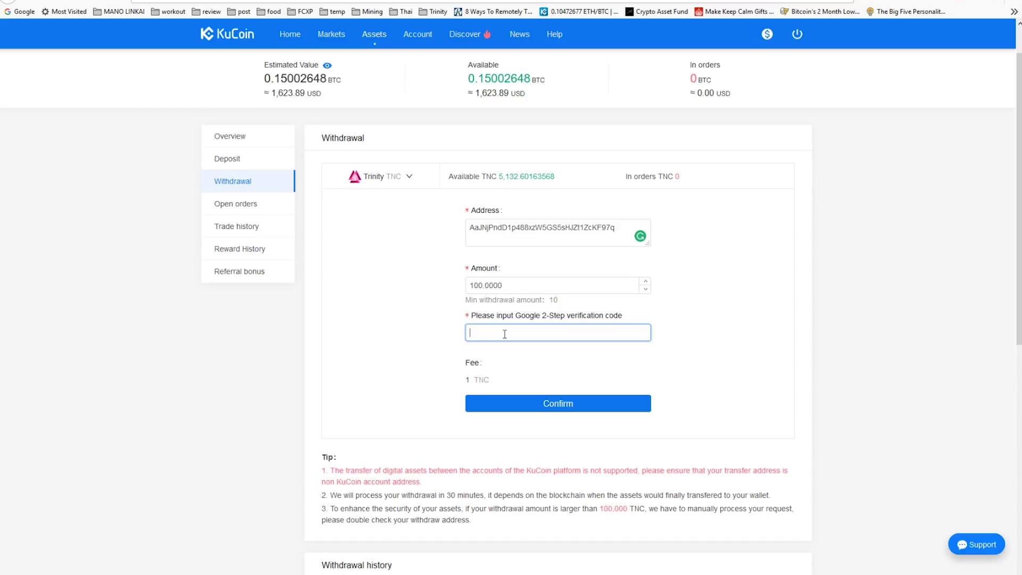
pyautogui.click(552, 407)
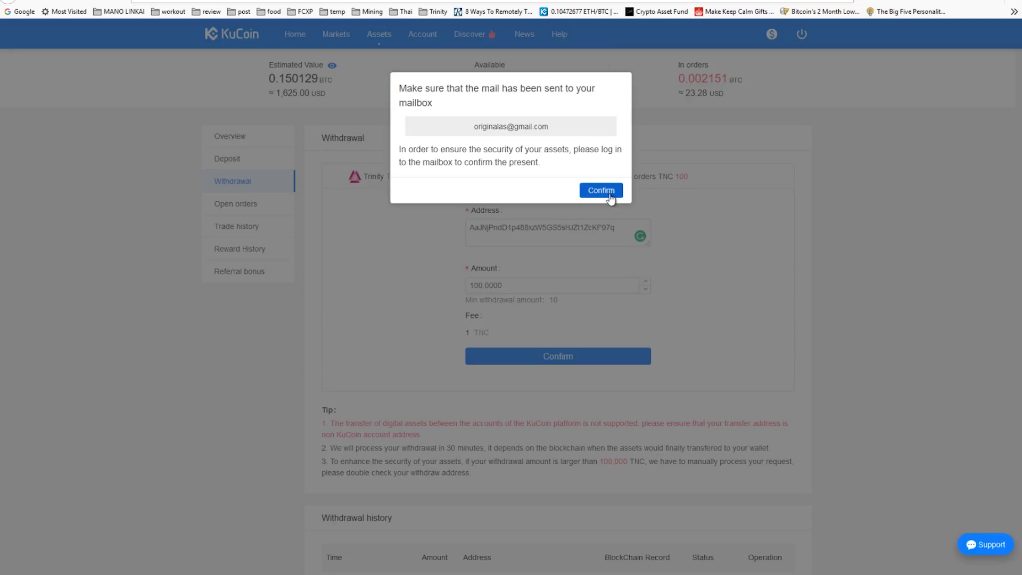
pyautogui.click(607, 193)
pyautogui.scroll(-7, 740, 369)
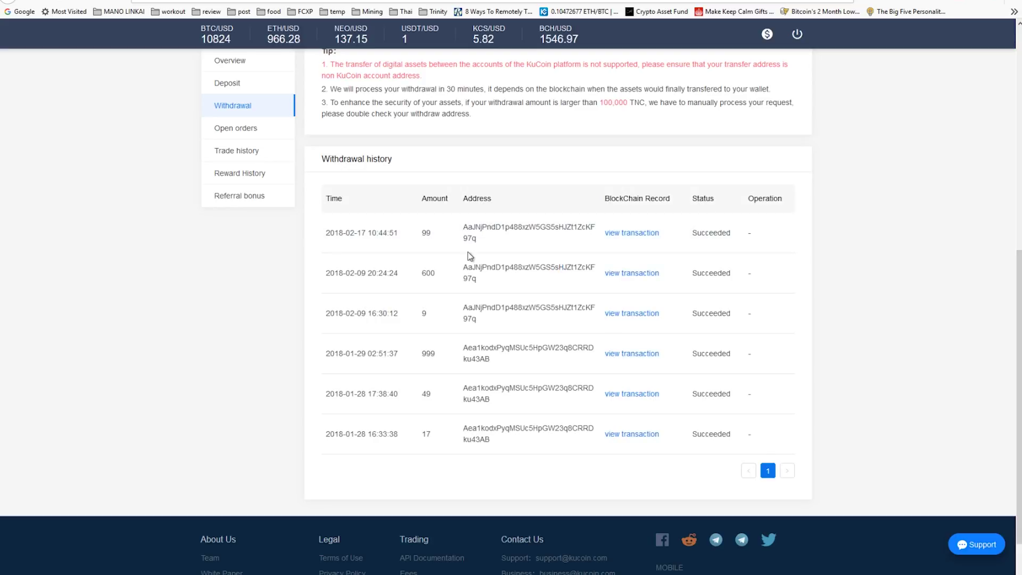
# Open the withdrawal transaction and confirm the funded wallet's address holds 707 TNC on NEO Tracker.
pyautogui.click(641, 233)
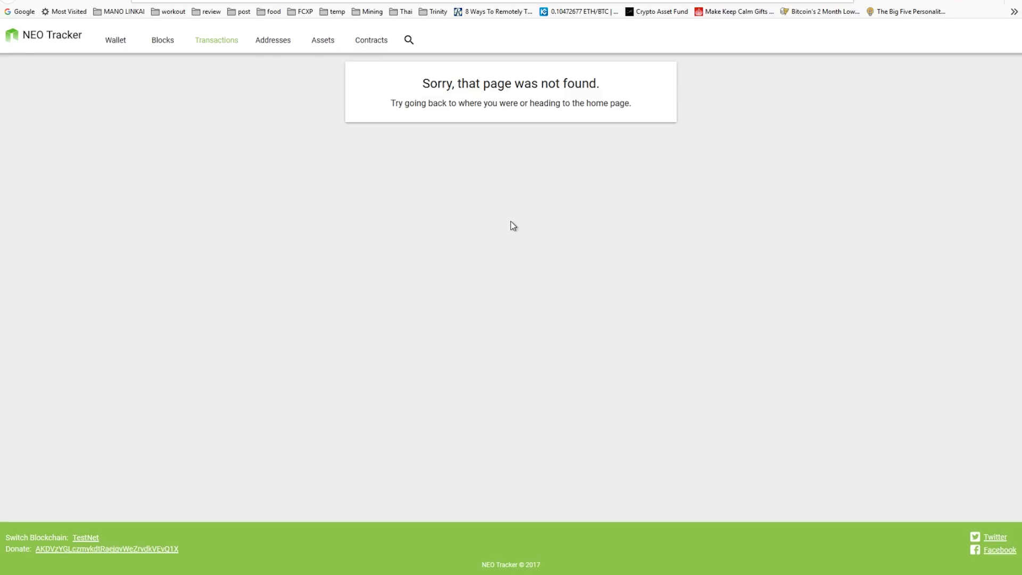
pyautogui.hotkey('alt', 'Tab')
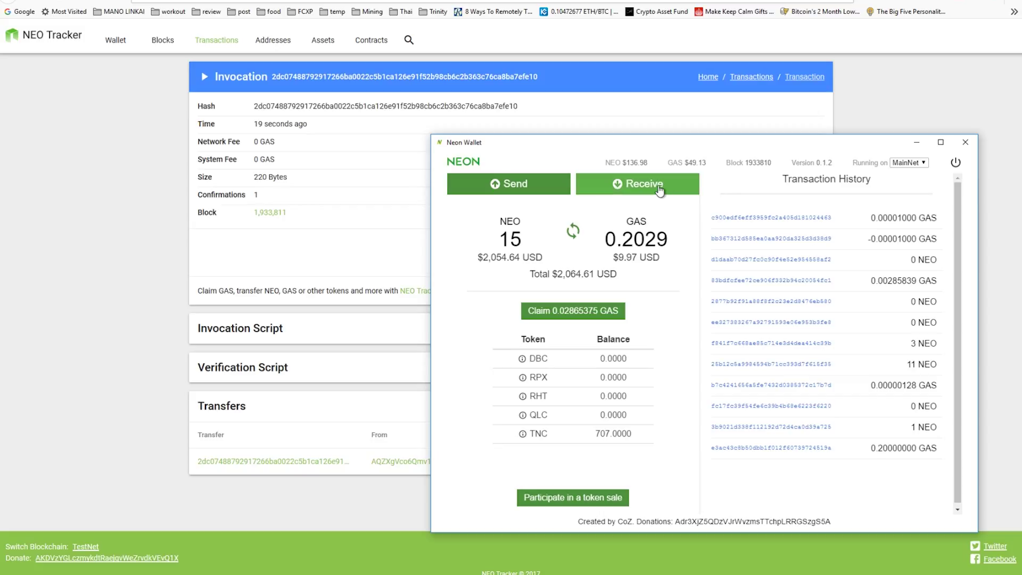
pyautogui.click(660, 190)
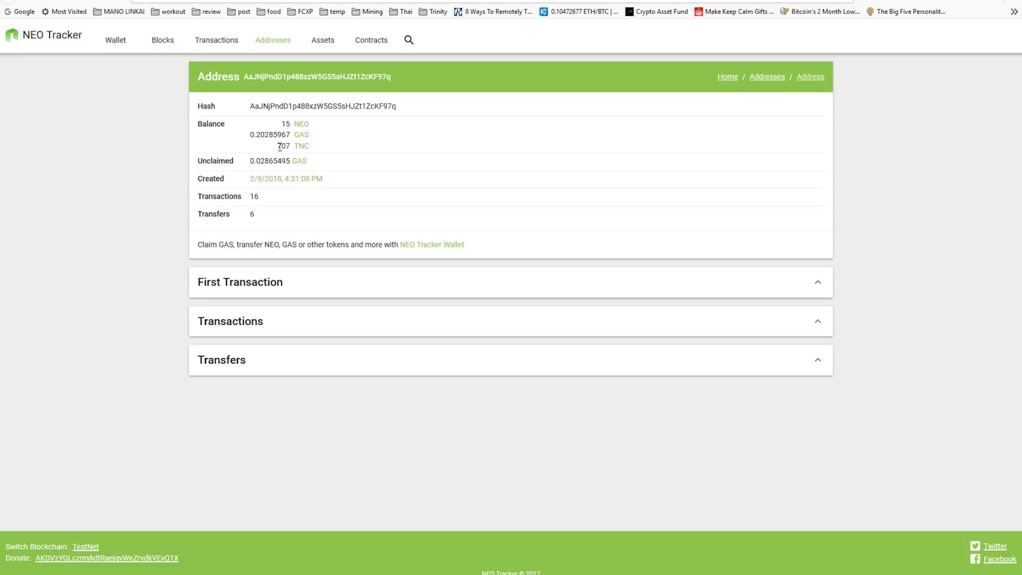
pyautogui.moveTo(280, 147); pyautogui.dragTo(290, 149)
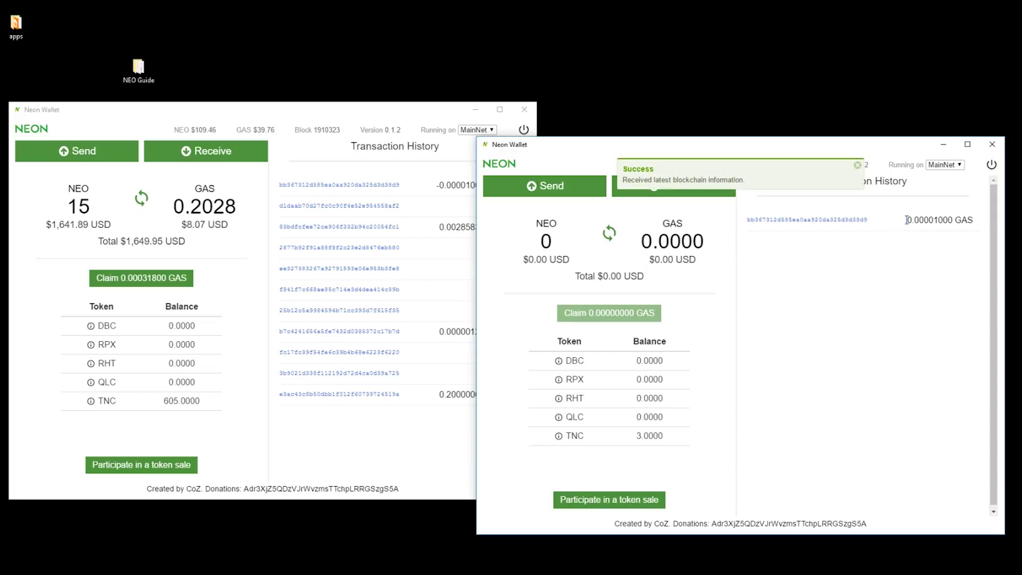
# Start a send from the new wallet with the other wallet's address as recipient.
pyautogui.moveTo(906, 219); pyautogui.dragTo(969, 219)
pyautogui.click(950, 246)
pyautogui.click(535, 187)
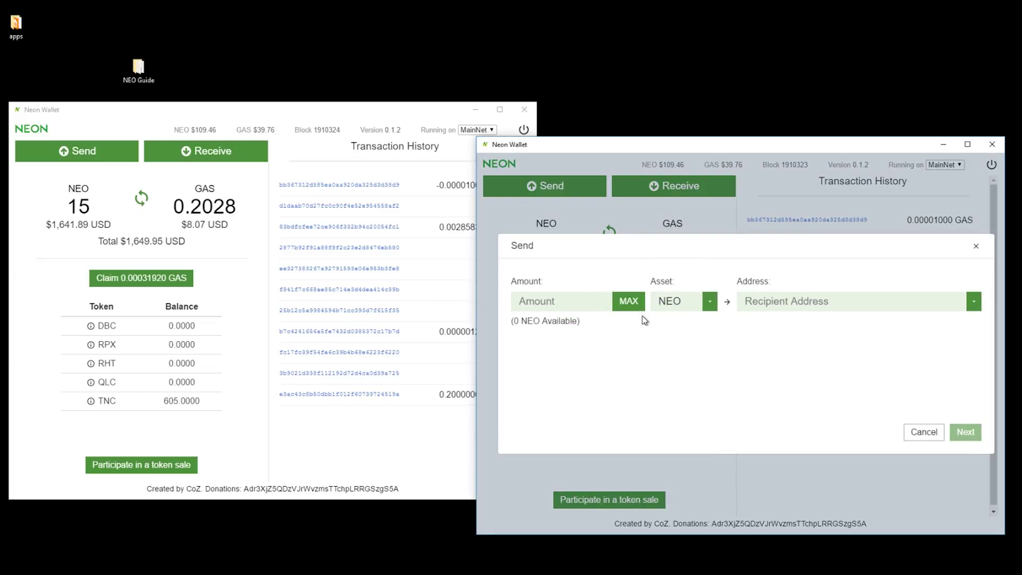
pyautogui.click(213, 150)
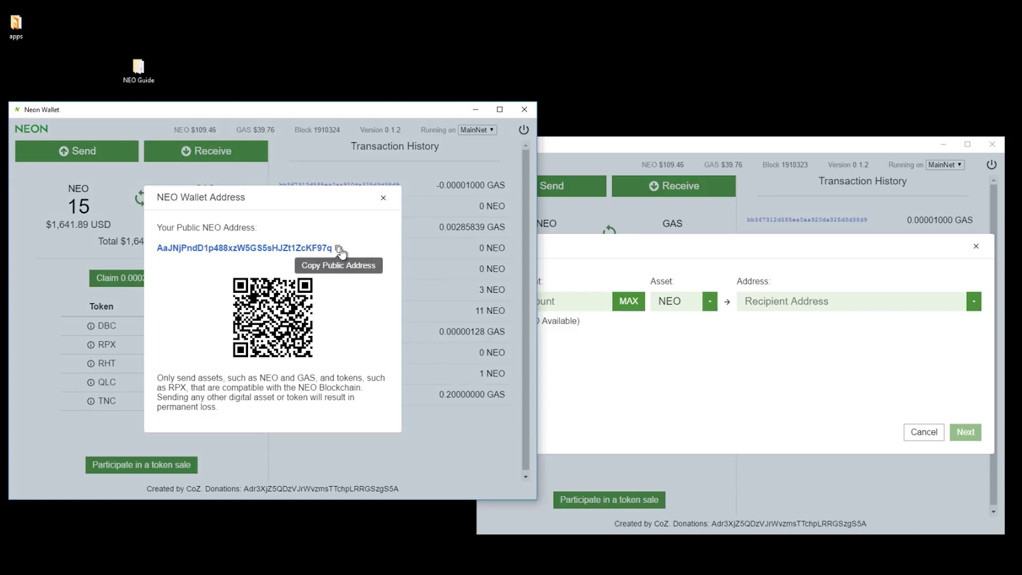
pyautogui.click(384, 198)
pyautogui.click(643, 337)
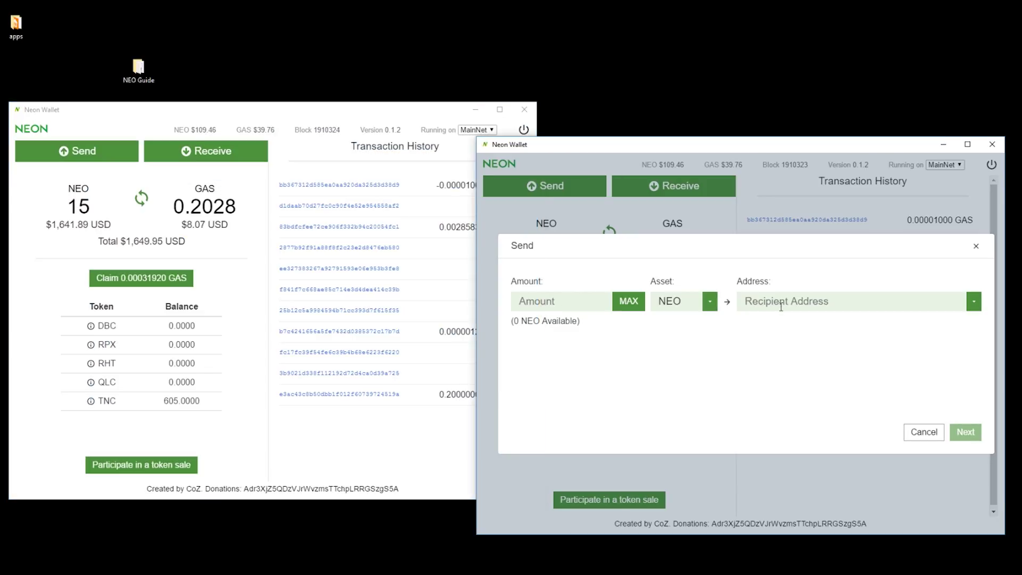
pyautogui.hotkey('ctrl', 'v')
# Send 3 TNC to the other wallet, agreeing to the transfer terms.
pyautogui.click(709, 302)
pyautogui.scroll(-1, 686, 394)
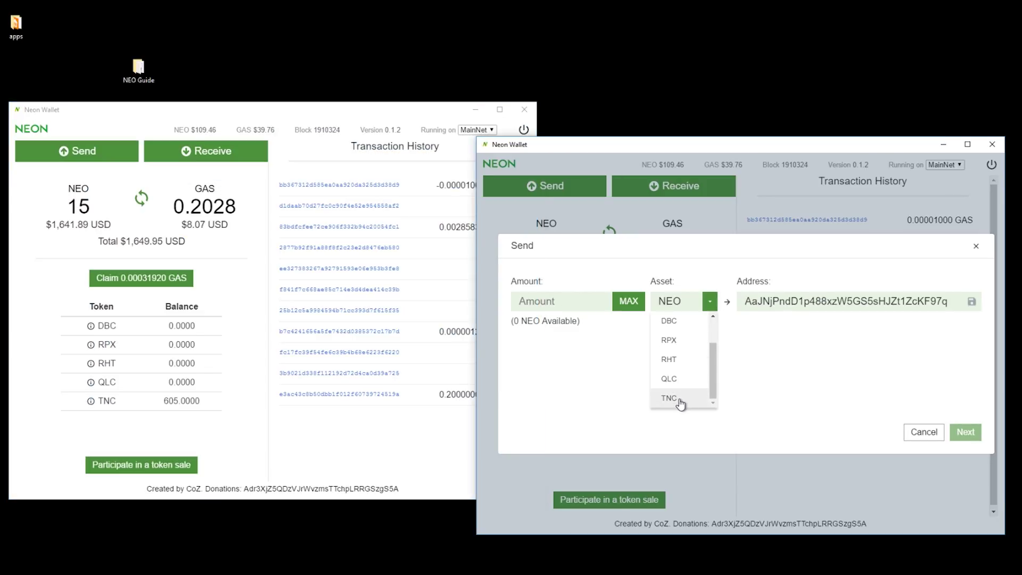
pyautogui.click(671, 398)
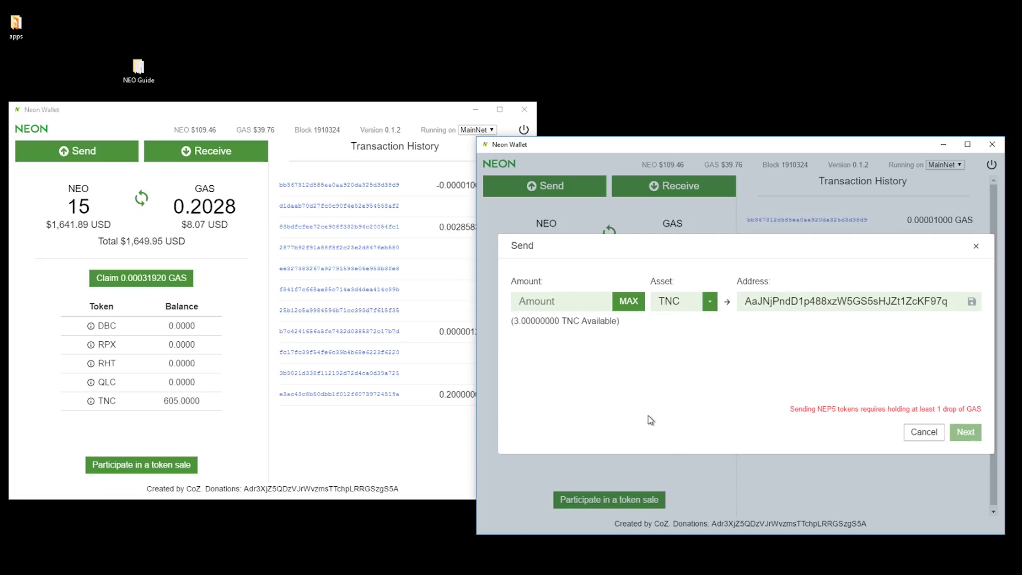
pyautogui.write('3')
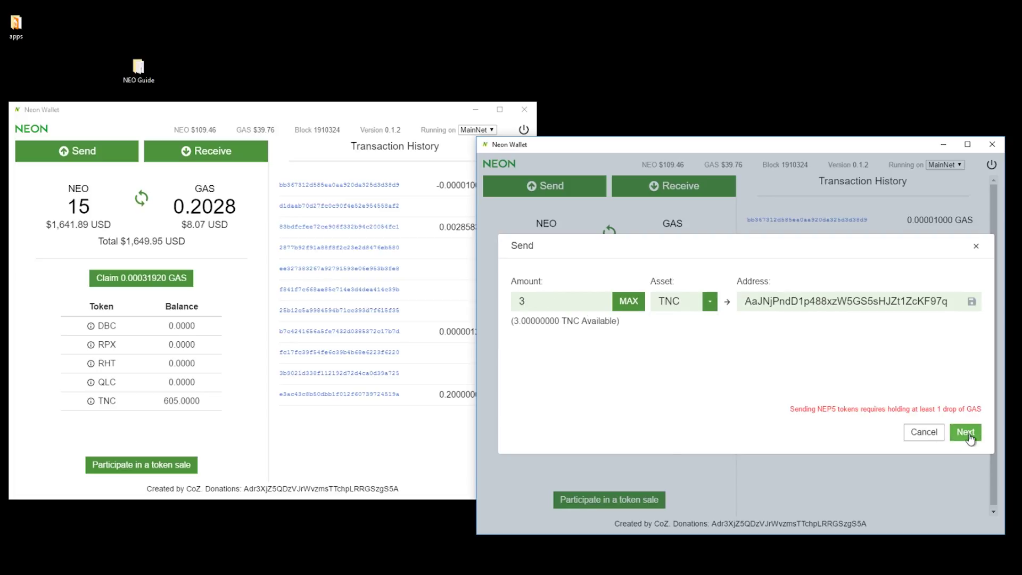
pyautogui.click(966, 434)
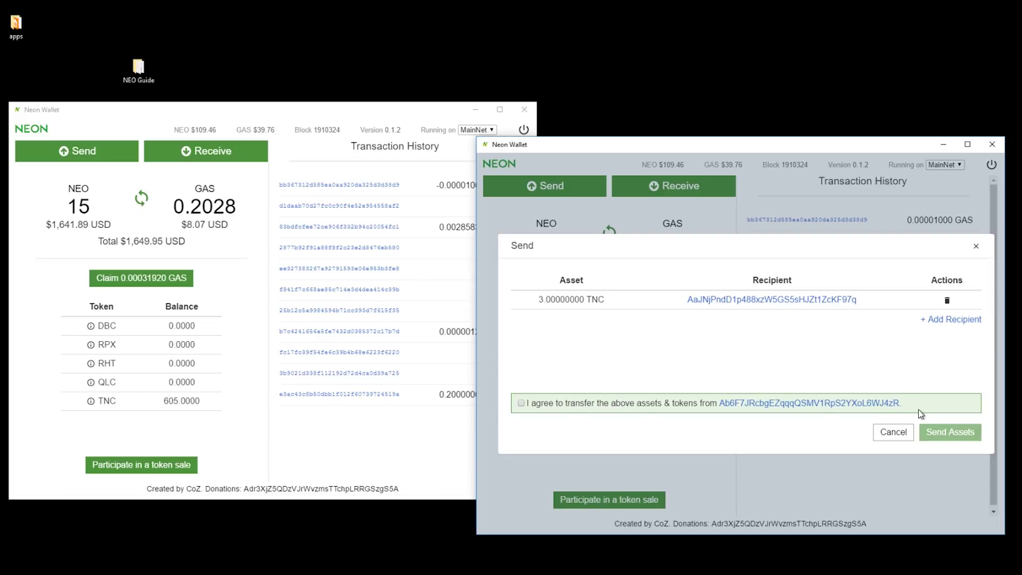
pyautogui.click(521, 403)
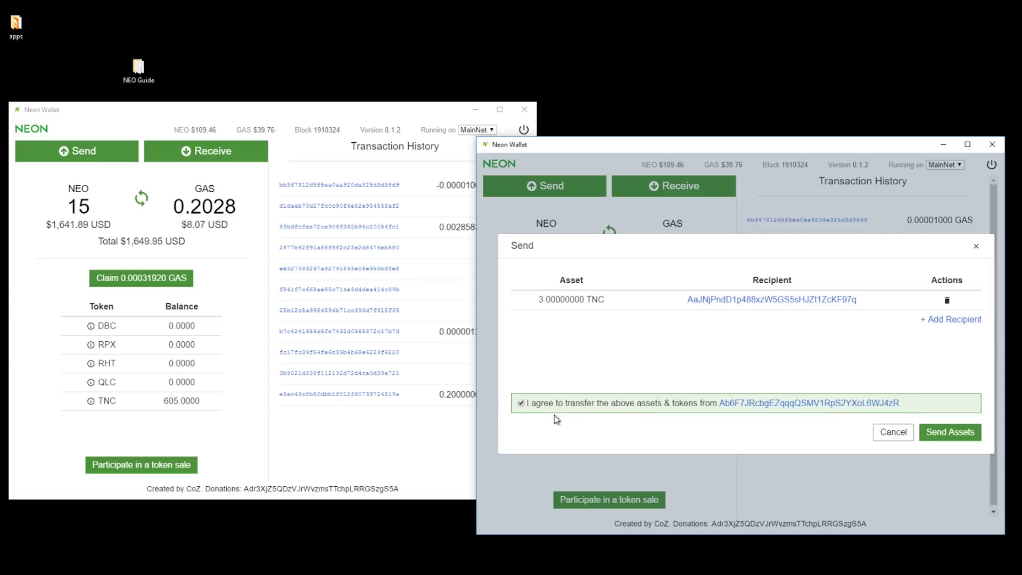
pyautogui.click(939, 434)
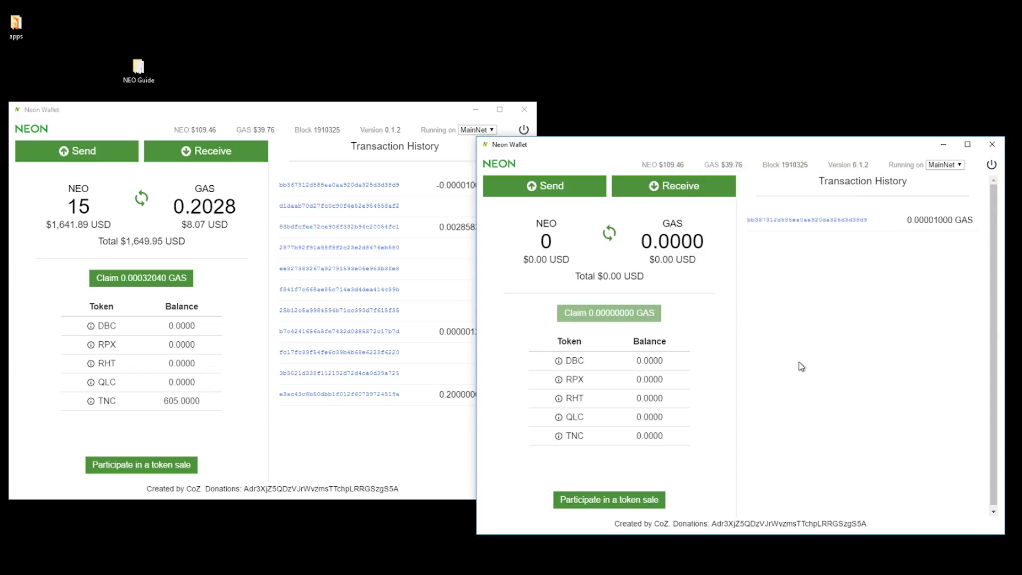
# Refresh the other wallet's balances to show its updated TNC total.
pyautogui.moveTo(145, 404); pyautogui.dragTo(213, 403)
pyautogui.click(213, 403)
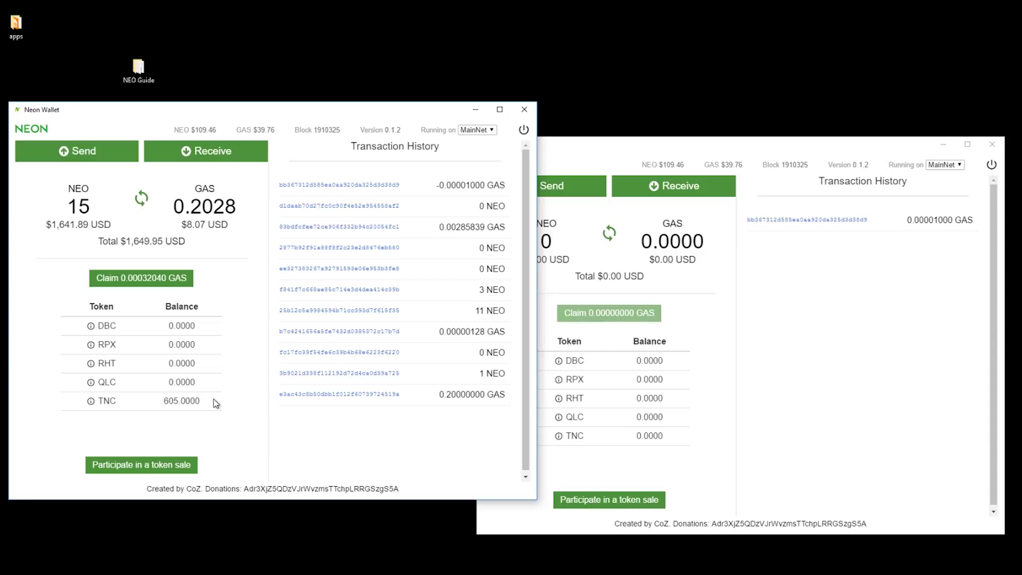
pyautogui.click(141, 199)
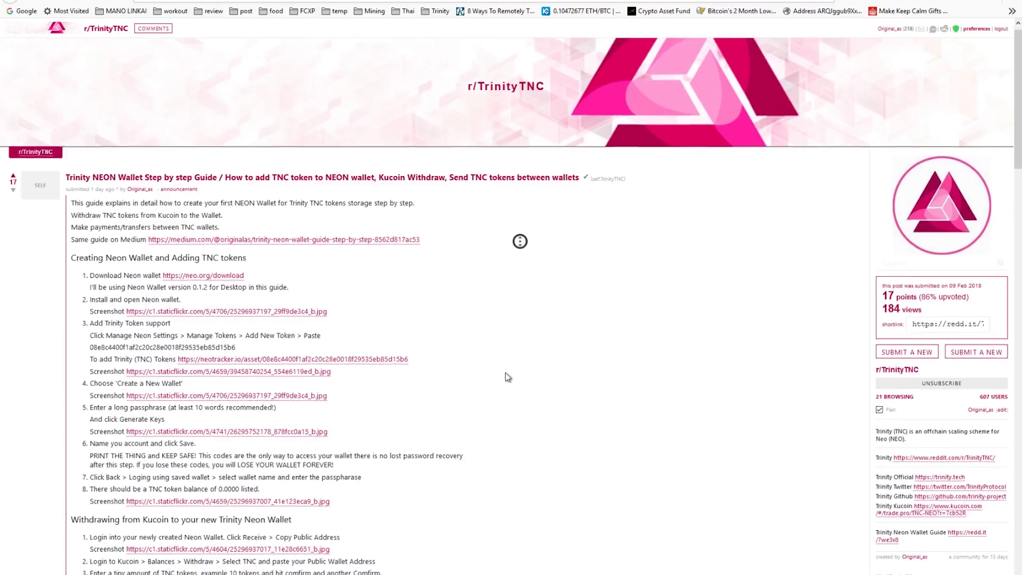
# Scroll the r/TrinityTNC post down to the TNC Giveaway section and its 15 comments.
pyautogui.scroll(-9, 508, 376)
pyautogui.moveTo(68, 342); pyautogui.dragTo(326, 344)
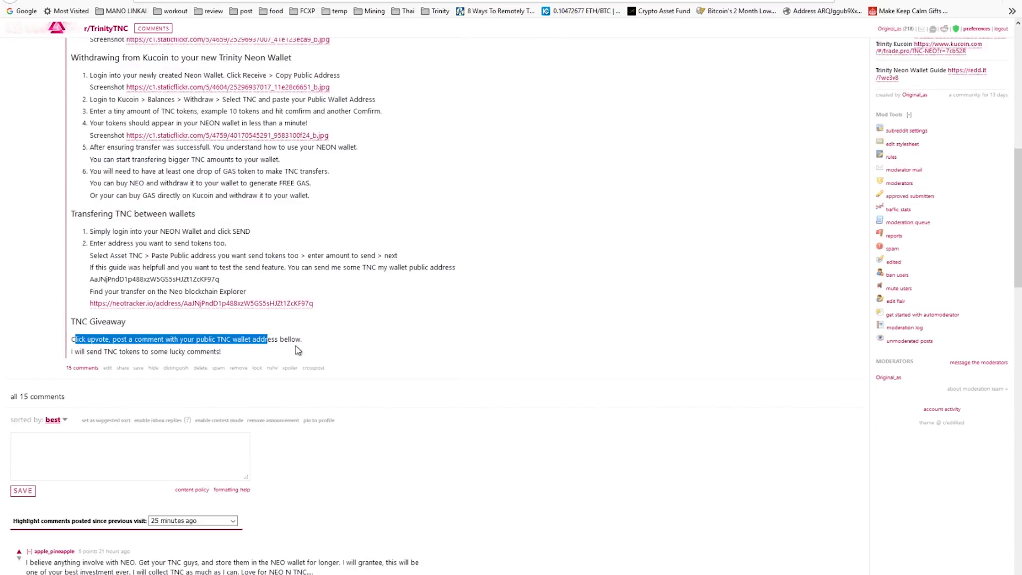
pyautogui.click(329, 347)
pyautogui.scroll(-5, 420, 374)
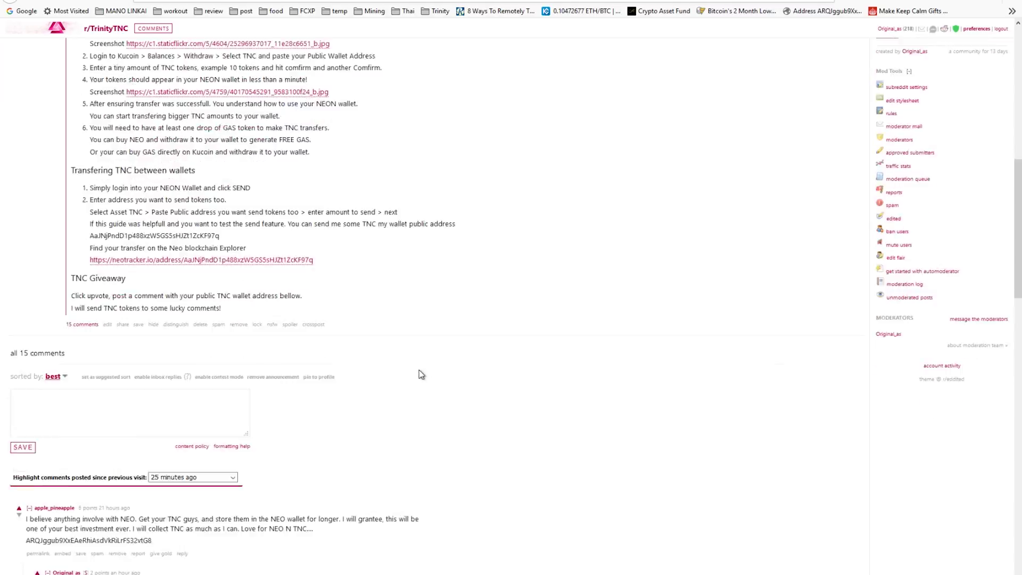